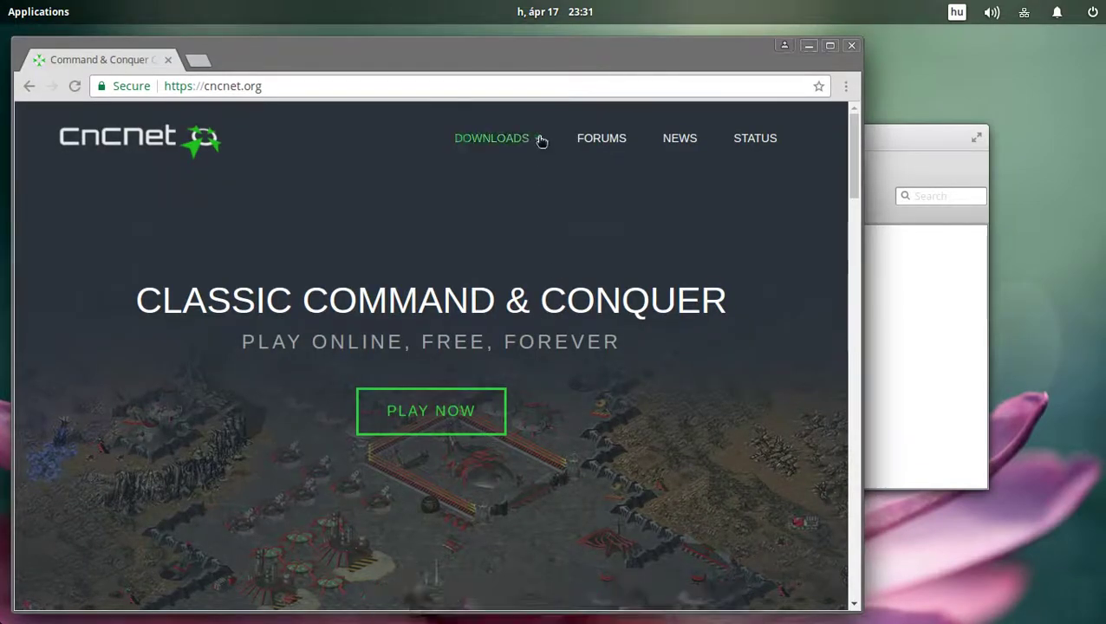
Download the Windows online installer for Tiberian Sun from the CnCNet site and close the browser.
{"action": "left_click", "coordinate": [538, 138]}
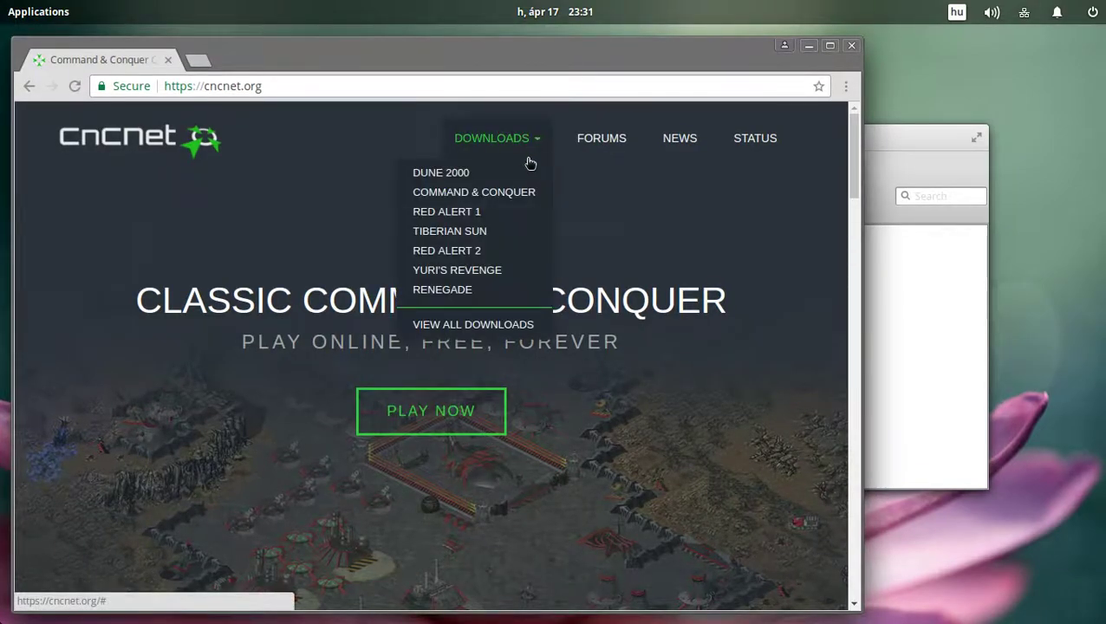
{"action": "left_click", "coordinate": [517, 232]}
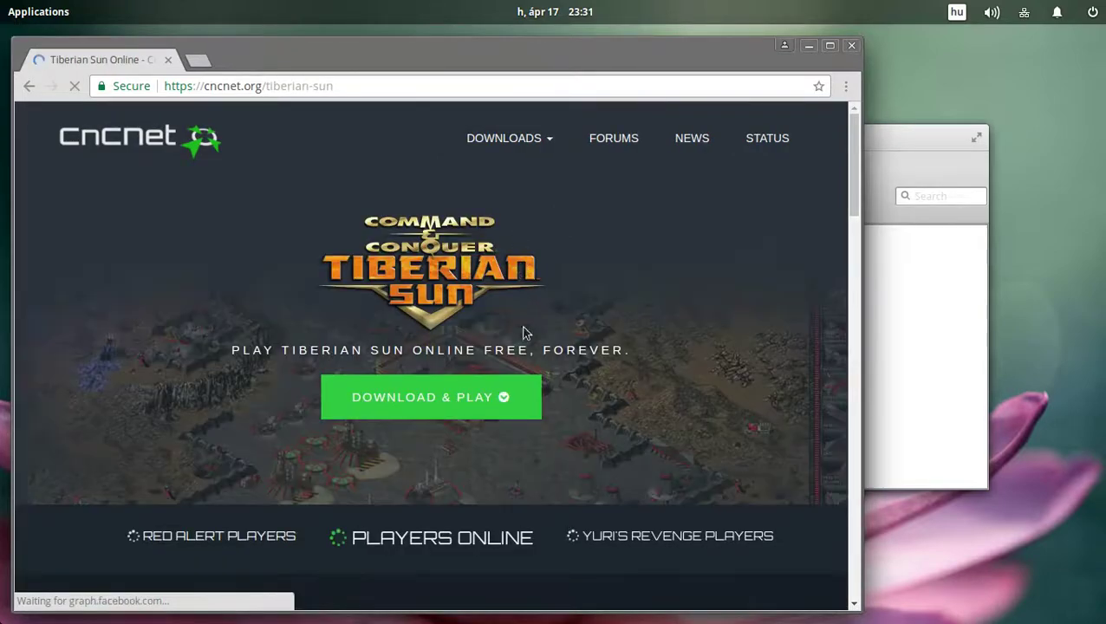
{"action": "left_click", "coordinate": [530, 387]}
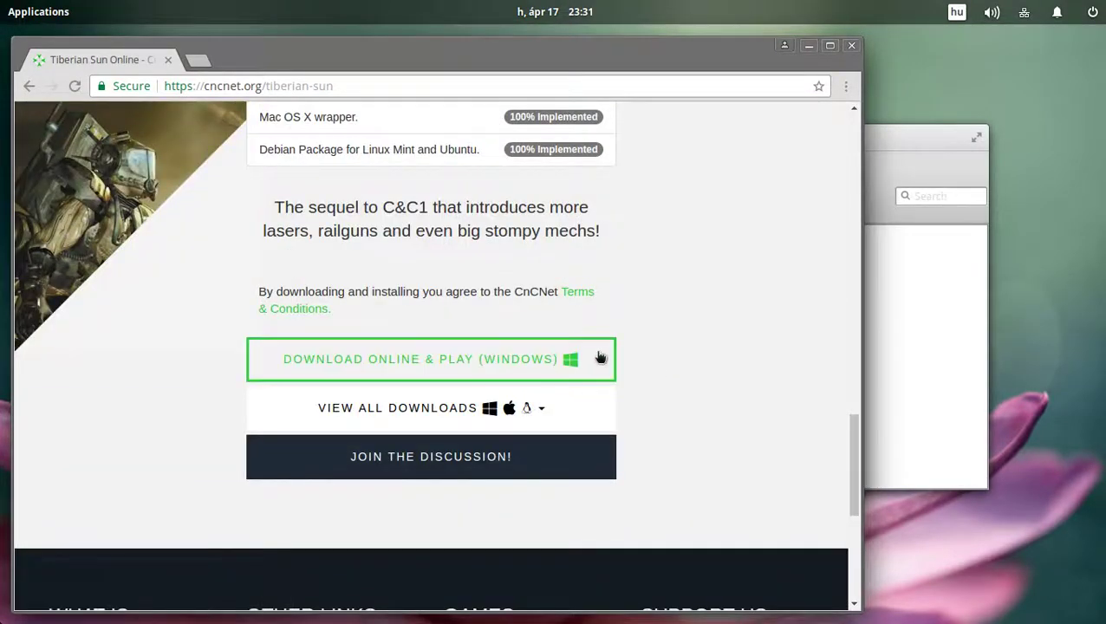
{"action": "left_click", "coordinate": [606, 349]}
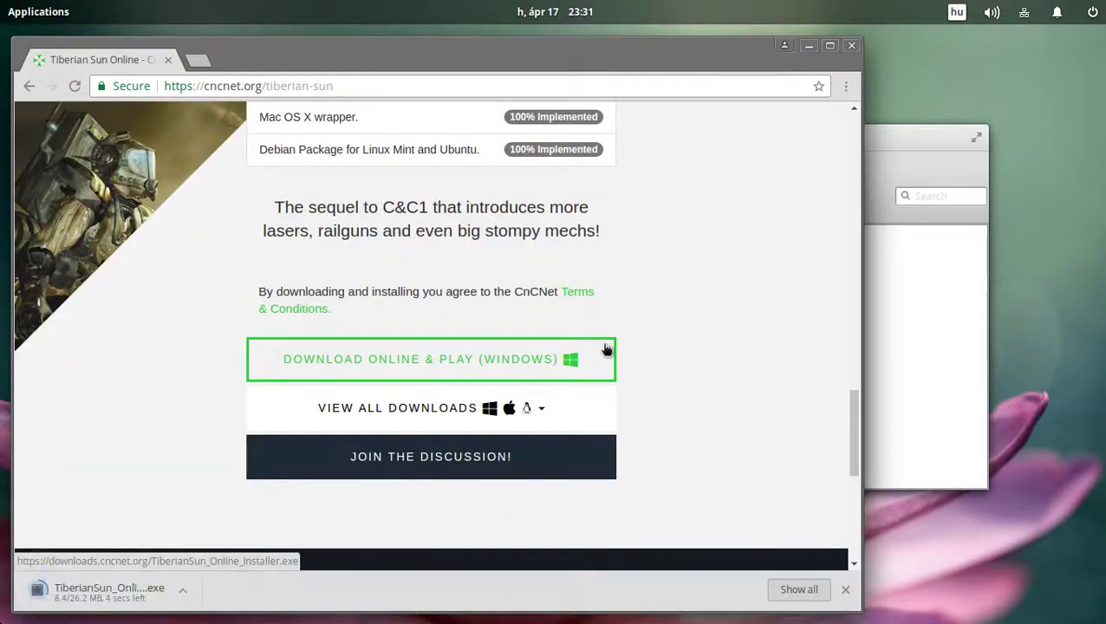
{"action": "left_click", "coordinate": [852, 47]}
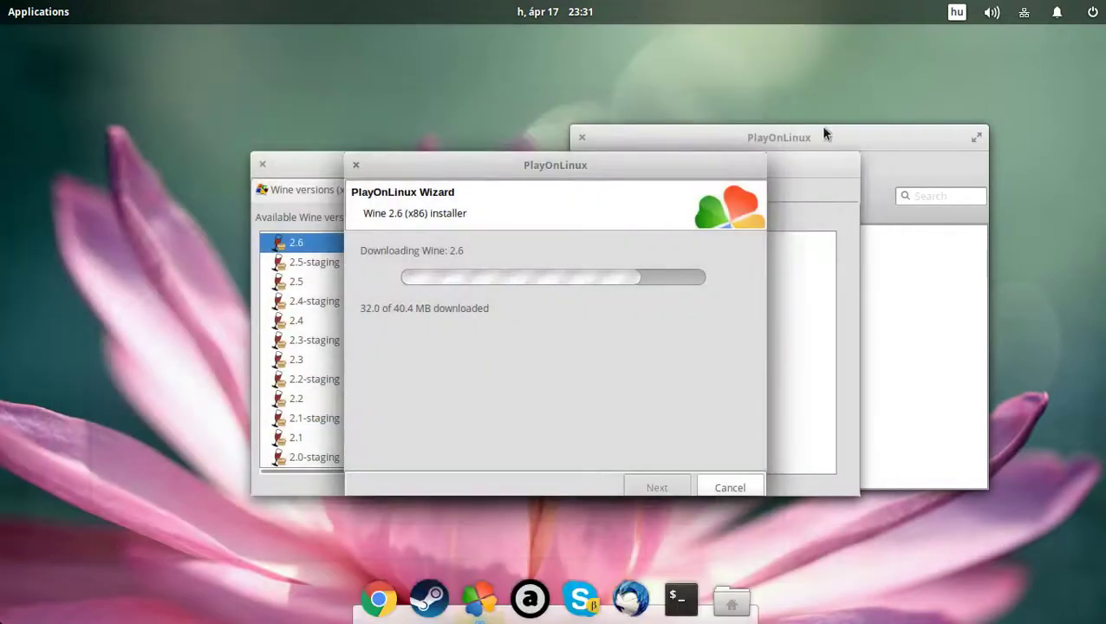
Switch to a terminal and change to the directory /proc/sys/kernel/yama.
{"action": "left_click", "coordinate": [681, 598]}
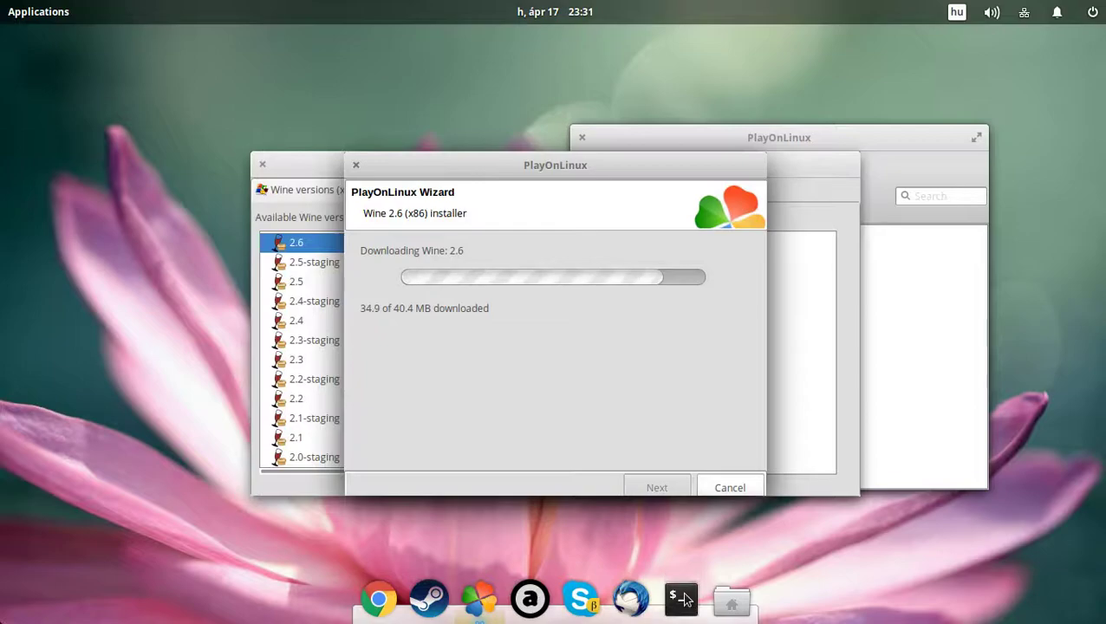
{"action": "type", "text": "cd "}
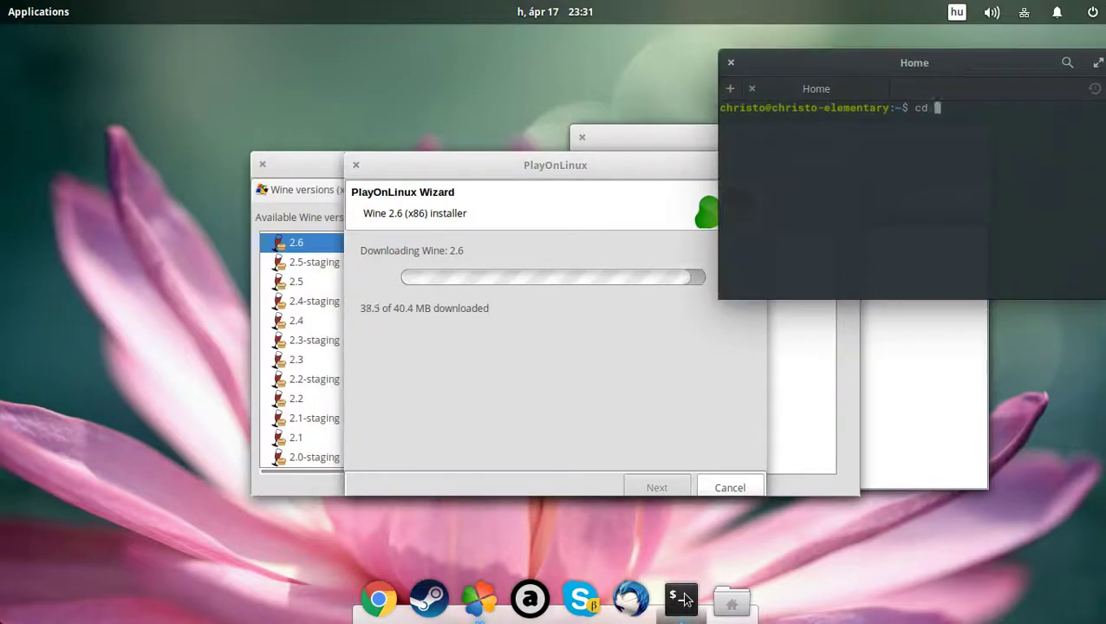
{"action": "type", "text": "/proc/s"}
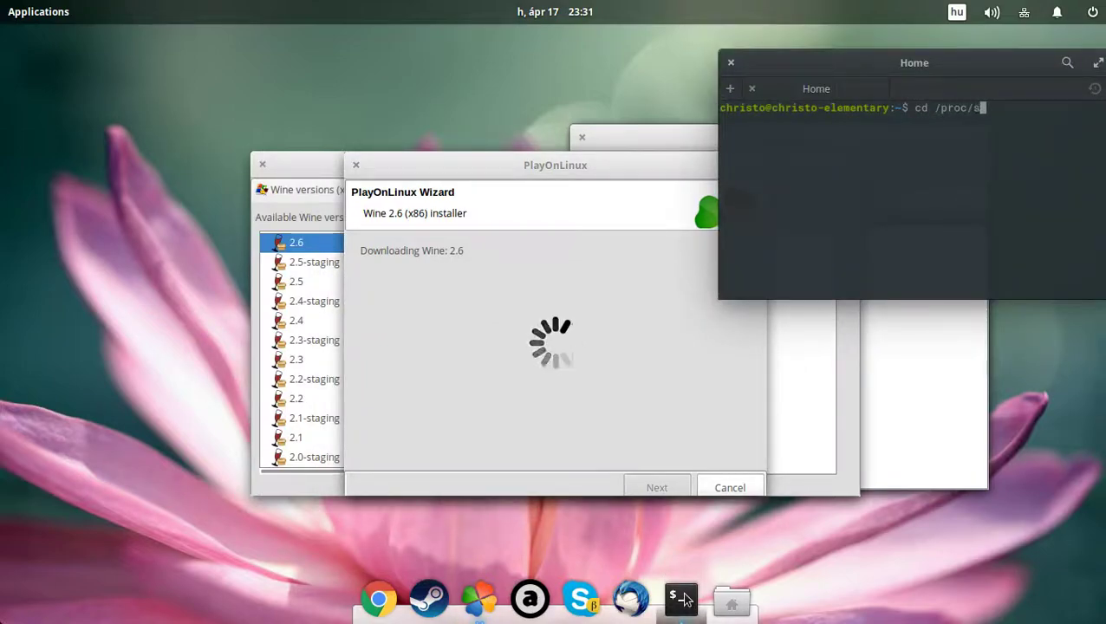
{"action": "type", "text": "ys/kernel/yama"}
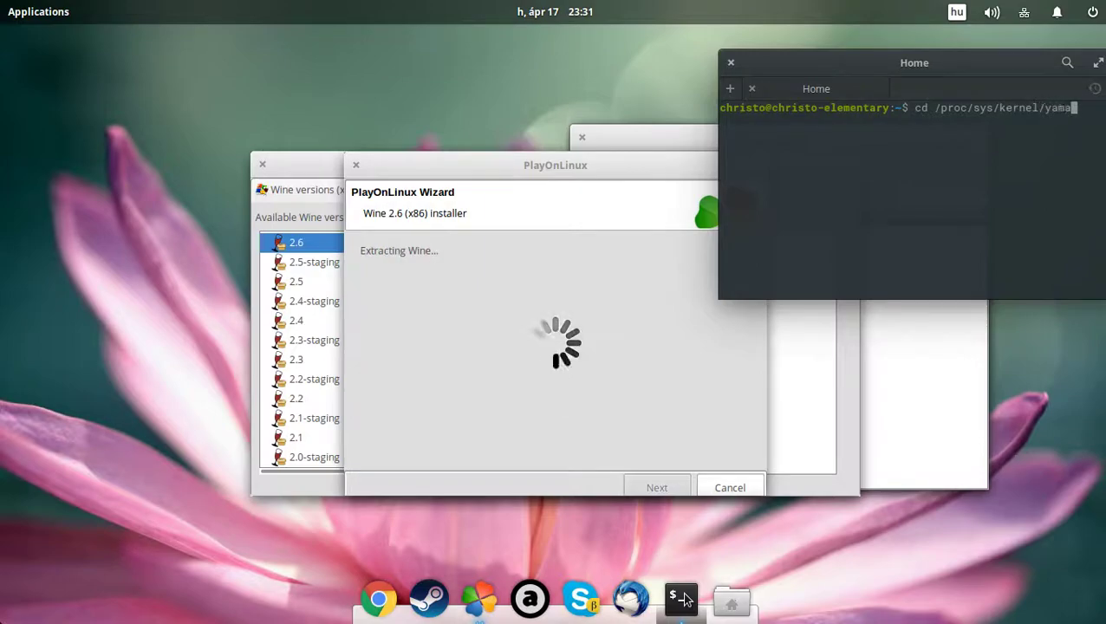
{"action": "key", "text": "Return"}
List the yama directory's files and print the contents of ptrace_scope.
{"action": "type", "text": "ls"}
{"action": "key", "text": "Return"}
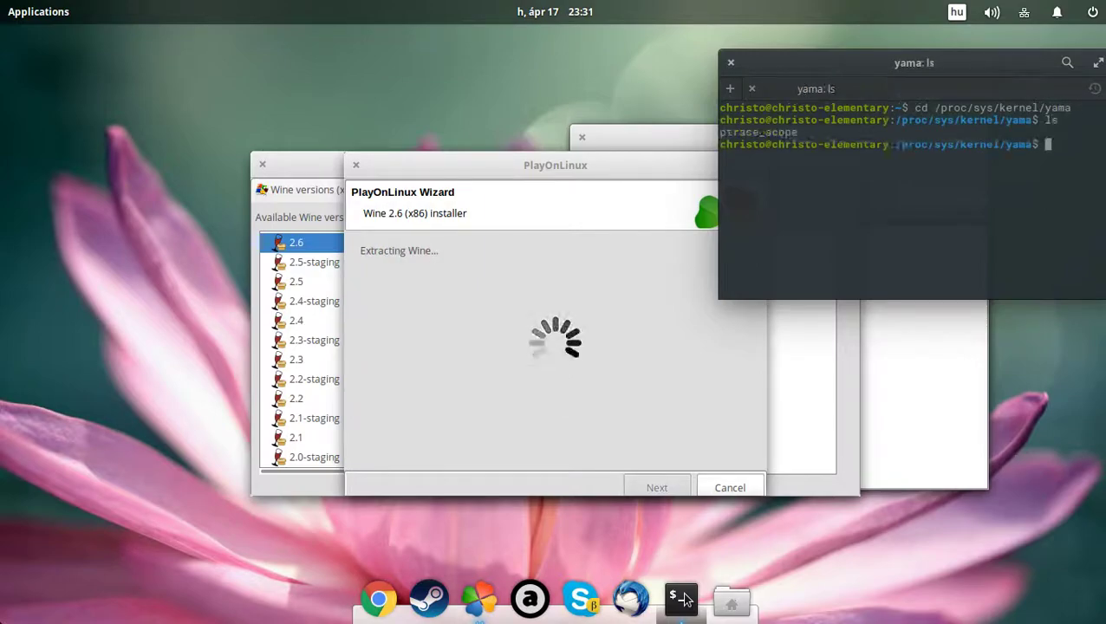
{"action": "type", "text": "cat pt"}
{"action": "key", "text": "Tab"}
{"action": "key", "text": "Return"}
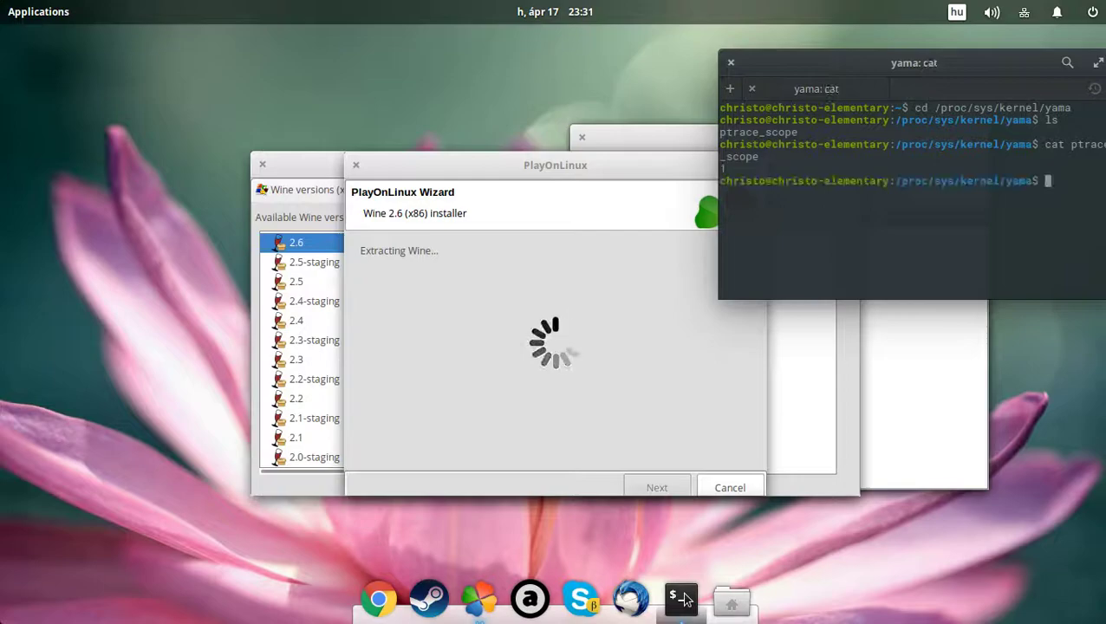
Open ptrace_scope in nano with superuser rights, entering the account password when asked.
{"action": "type", "text": "sudo "}
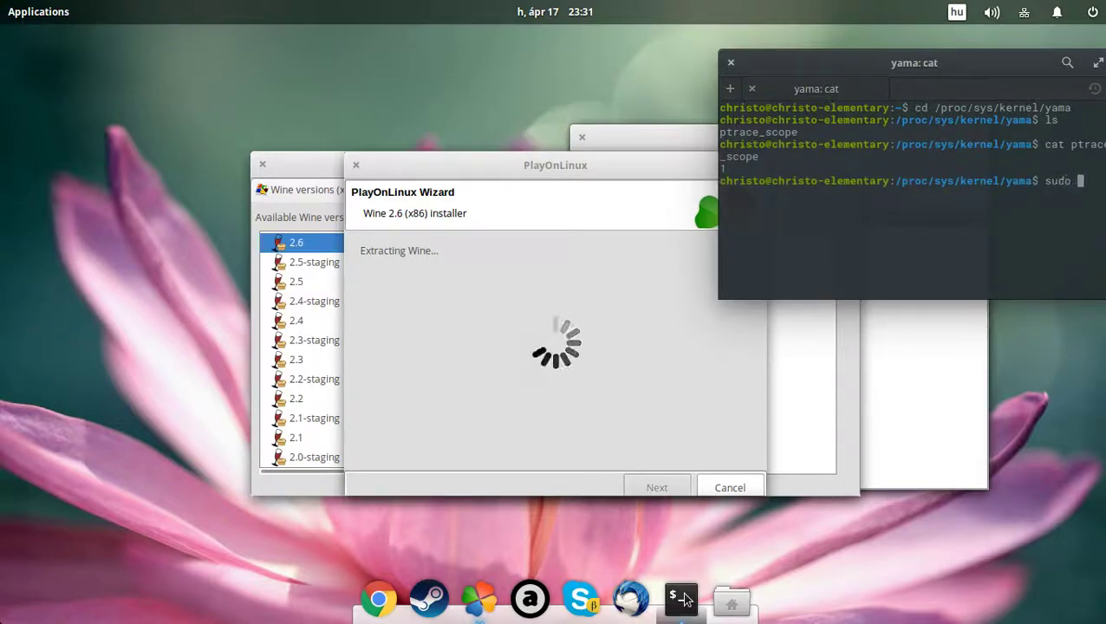
{"action": "type", "text": "nano pt"}
{"action": "key", "text": "Tab"}
{"action": "key", "text": "Return"}
{"action": "type", "text": "*****"}
{"action": "key", "text": "Return"}
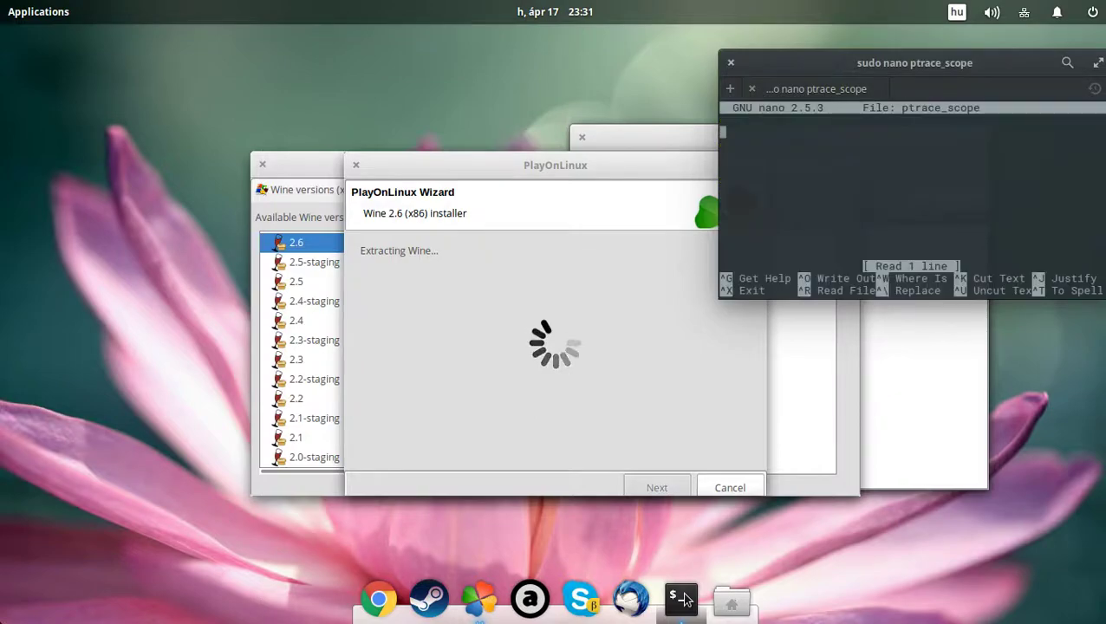
Replace the value in ptrace_scope with 0 and save the file under the same name.
{"action": "key", "text": "Delete"}
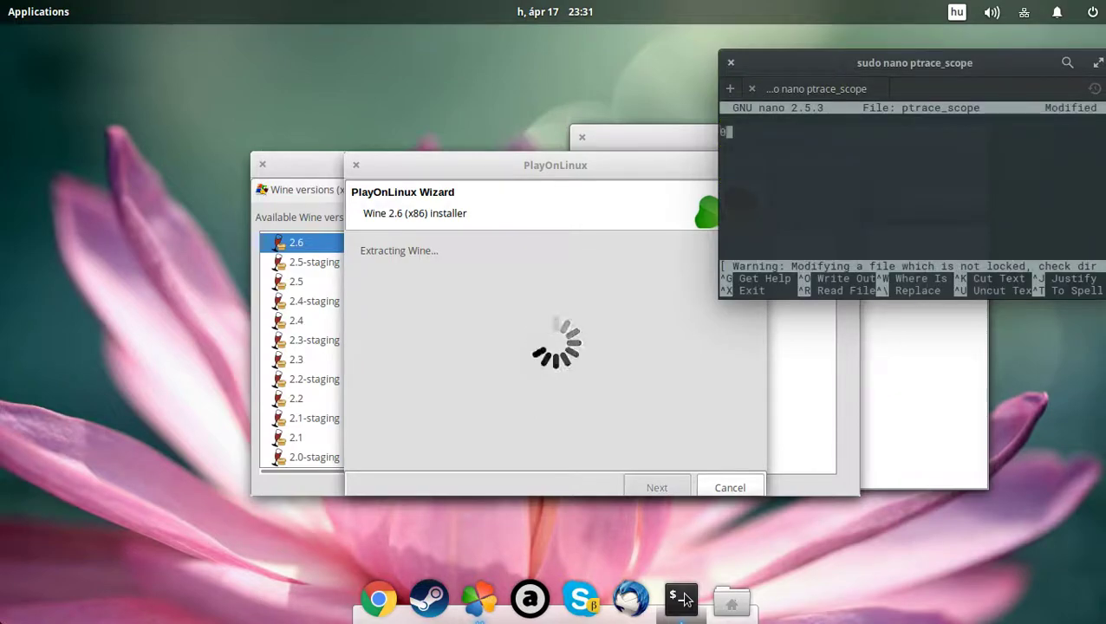
{"action": "key", "text": "ctrl+x"}
{"action": "key", "text": "y"}
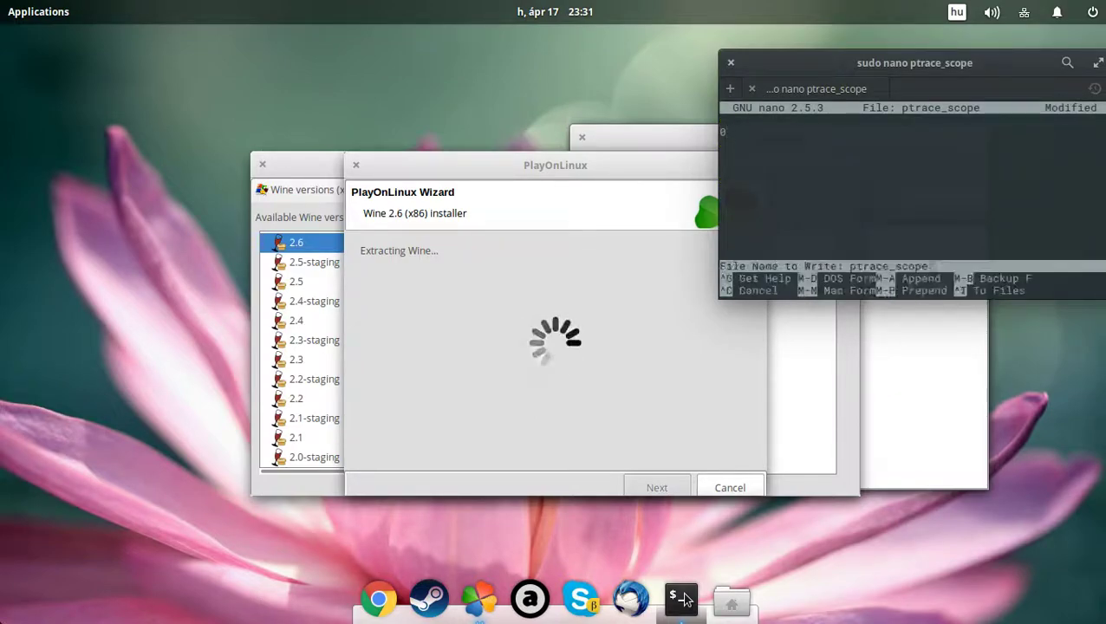
{"action": "key", "text": "Return"}
Print ptrace_scope again to check its value and exit the terminal.
{"action": "key", "text": "Up"}
{"action": "key", "text": "Up"}
{"action": "key", "text": "Return"}
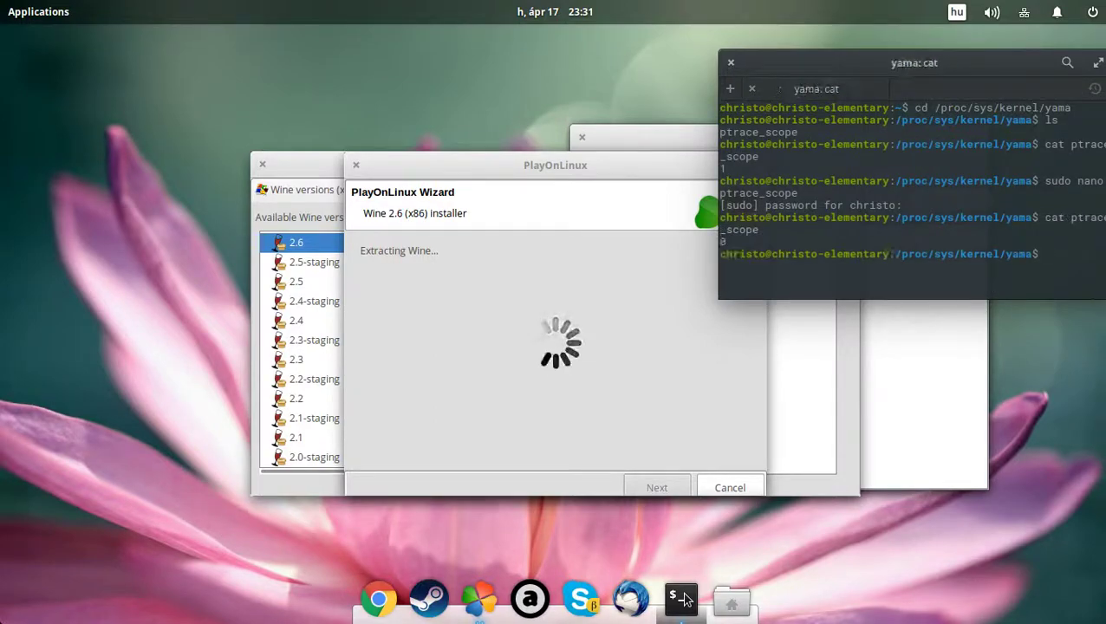
{"action": "type", "text": "exit"}
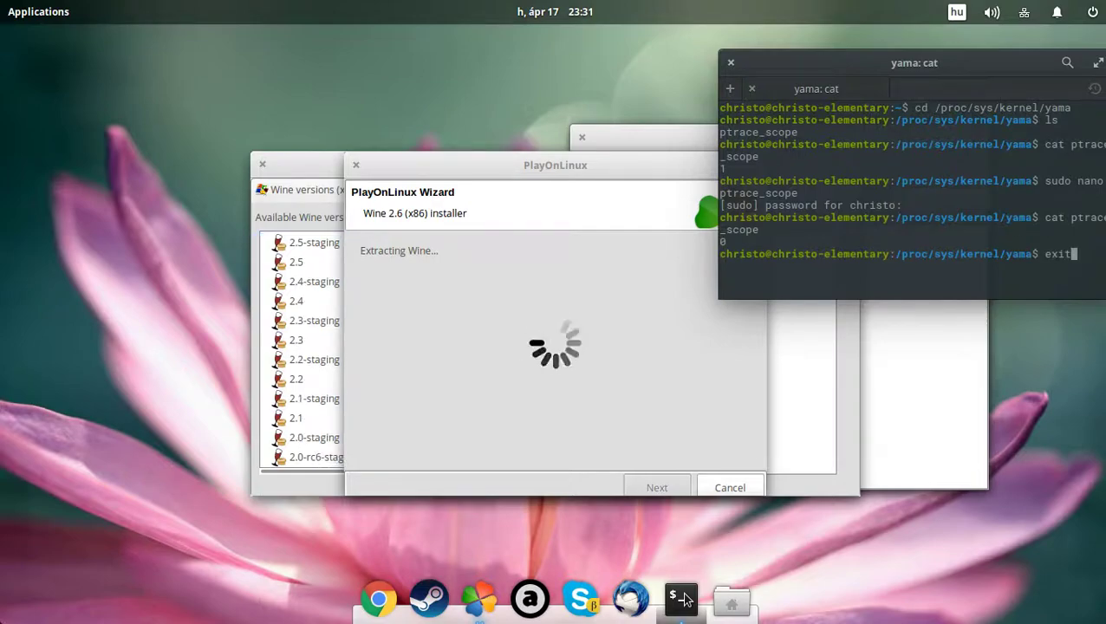
{"action": "key", "text": "Return"}
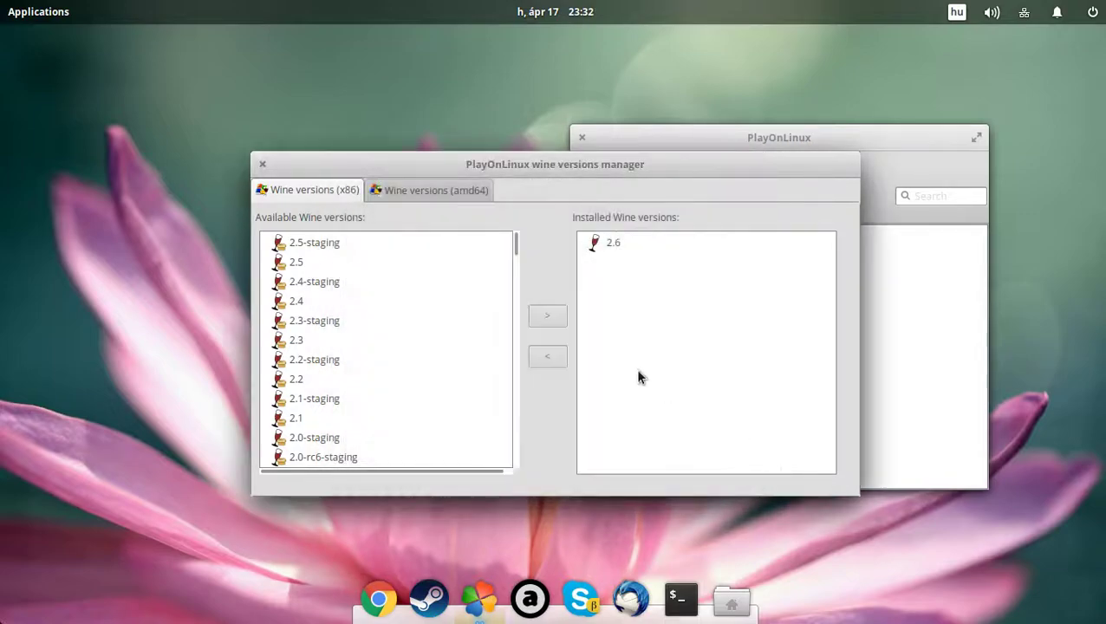
Close the Wine versions manager and start the manual installation of a non-listed program, passing the wizard's introductory pages.
{"action": "left_click", "coordinate": [261, 164]}
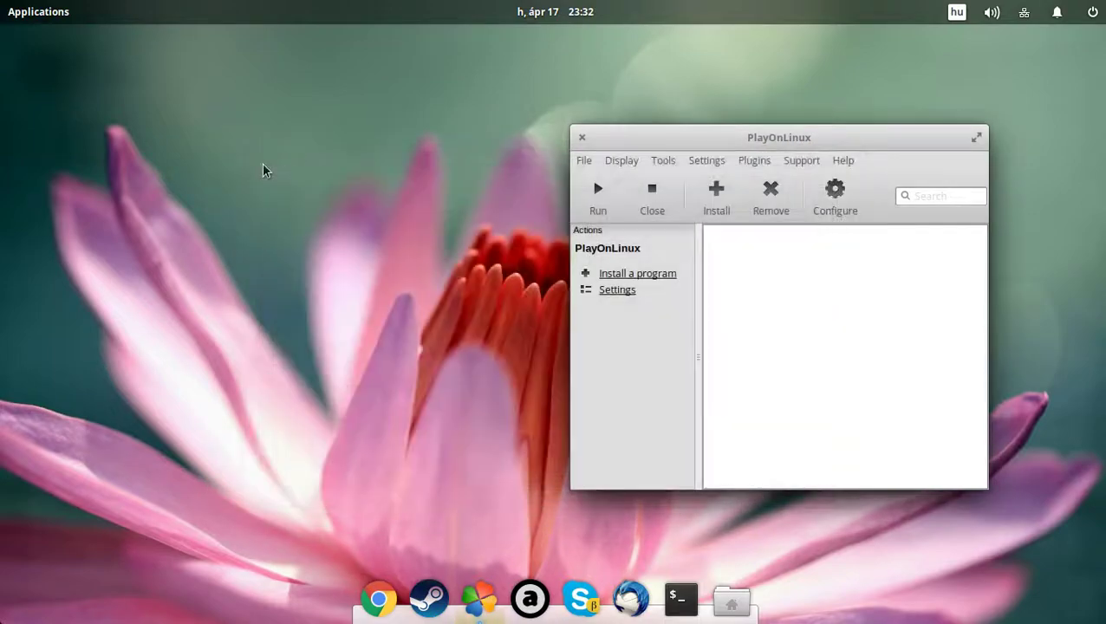
{"action": "left_click", "coordinate": [728, 185]}
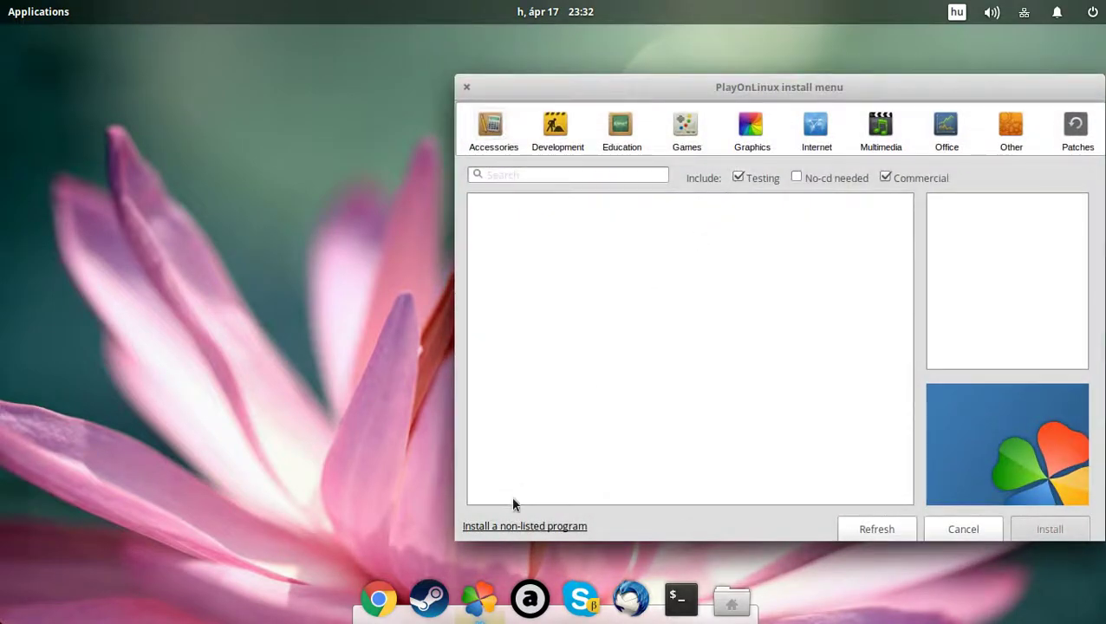
{"action": "left_click", "coordinate": [502, 527]}
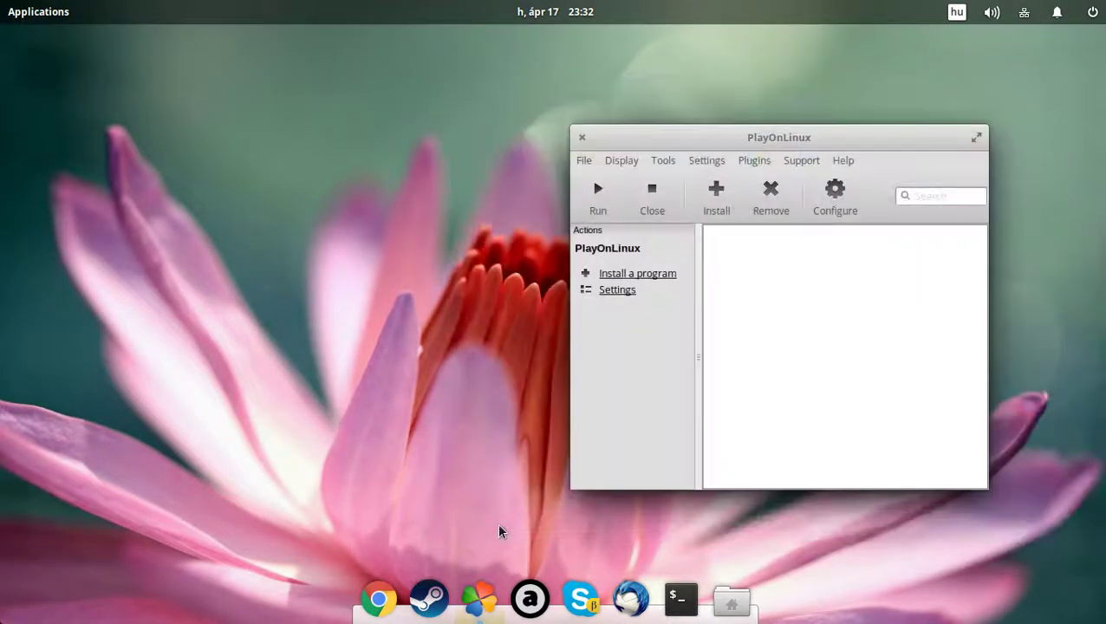
{"action": "left_click", "coordinate": [670, 491]}
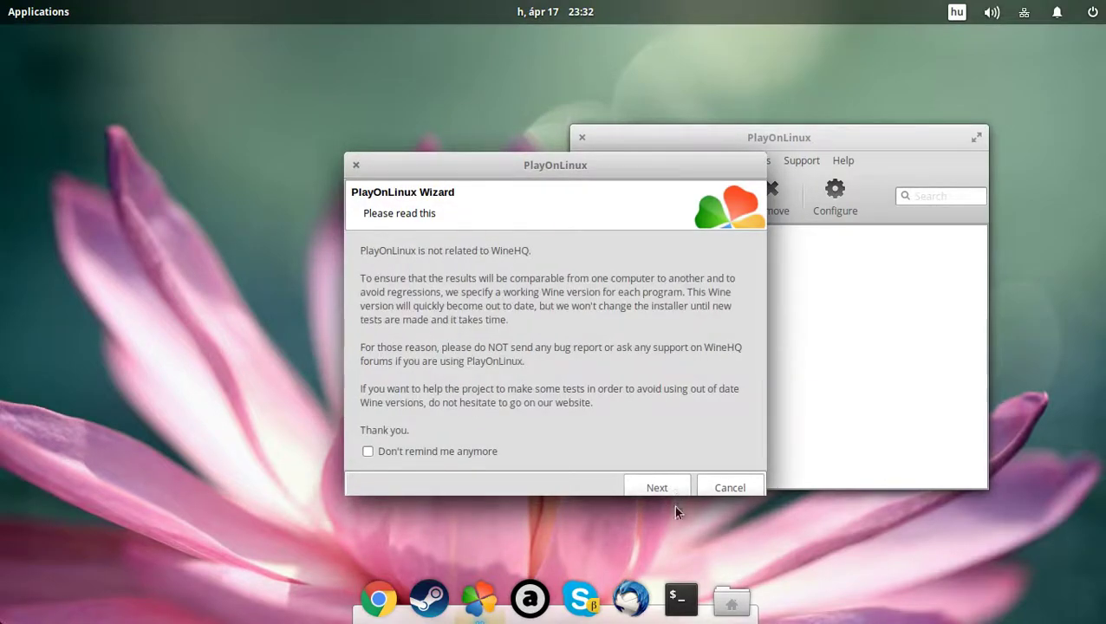
{"action": "left_click", "coordinate": [677, 492]}
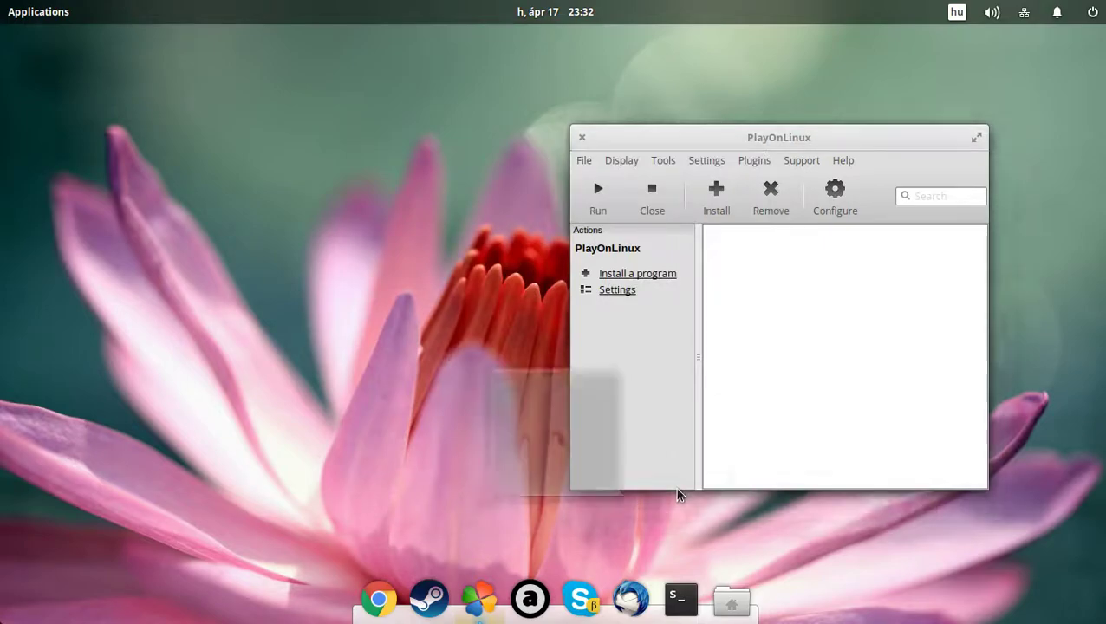
{"action": "left_click", "coordinate": [677, 493]}
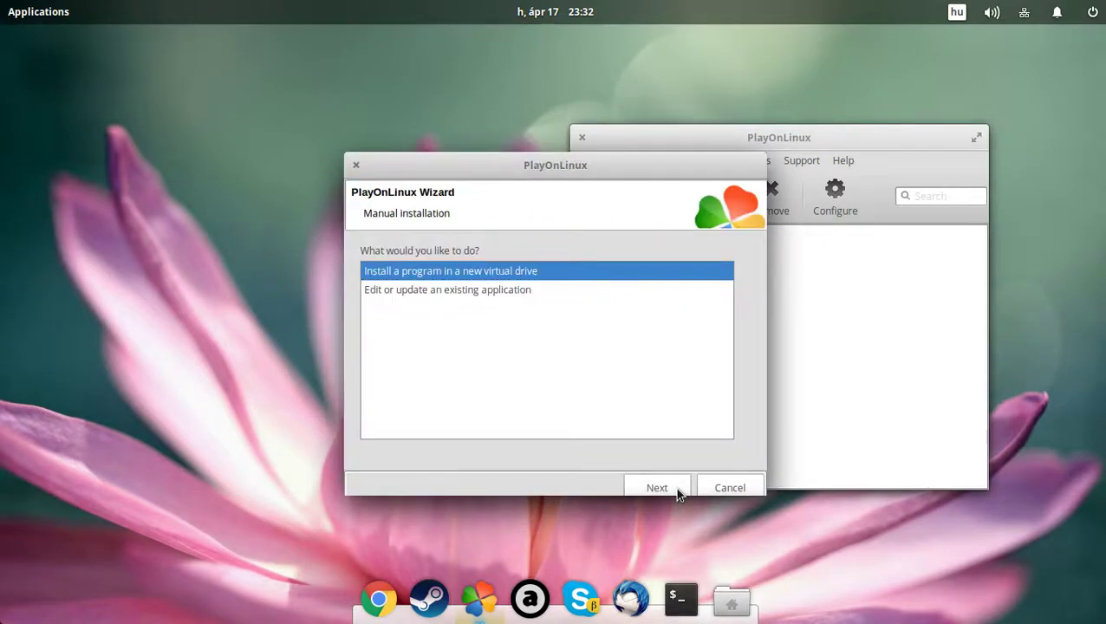
Choose to install the program in a new virtual drive and name that drive for Tiberian Sun without spaces.
{"action": "left_click", "coordinate": [679, 492]}
{"action": "left_click", "coordinate": [545, 284]}
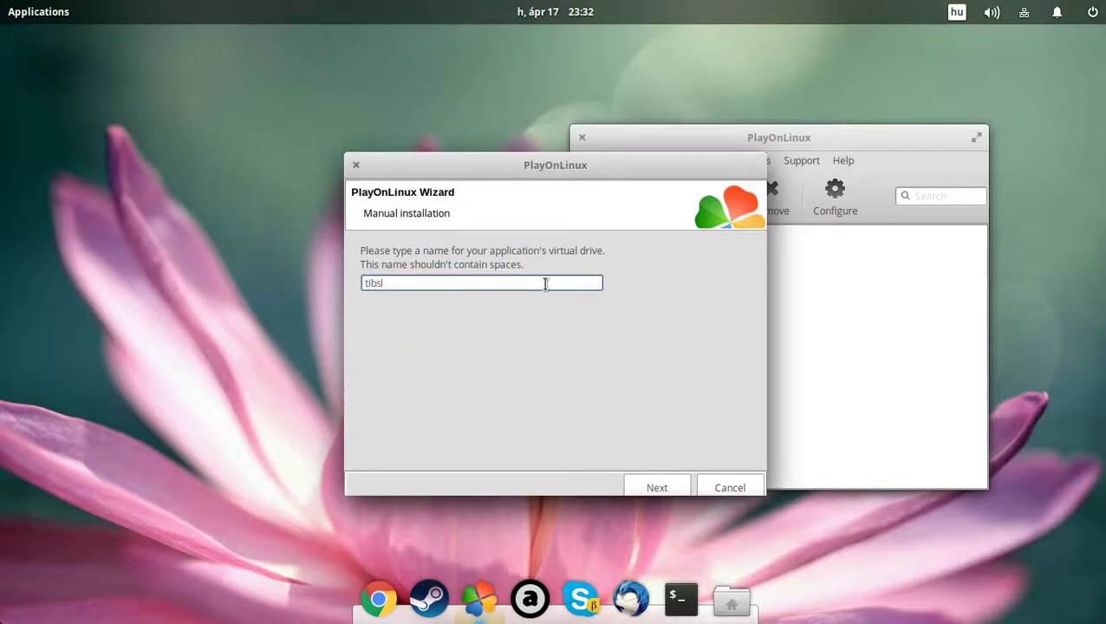
{"action": "left_click", "coordinate": [675, 488]}
Enable using another Wine version, configuring Wine and installing extra libraries before the program installation.
{"action": "left_click", "coordinate": [472, 279]}
{"action": "left_click", "coordinate": [425, 304]}
{"action": "left_click", "coordinate": [434, 326]}
{"action": "left_click", "coordinate": [679, 490]}
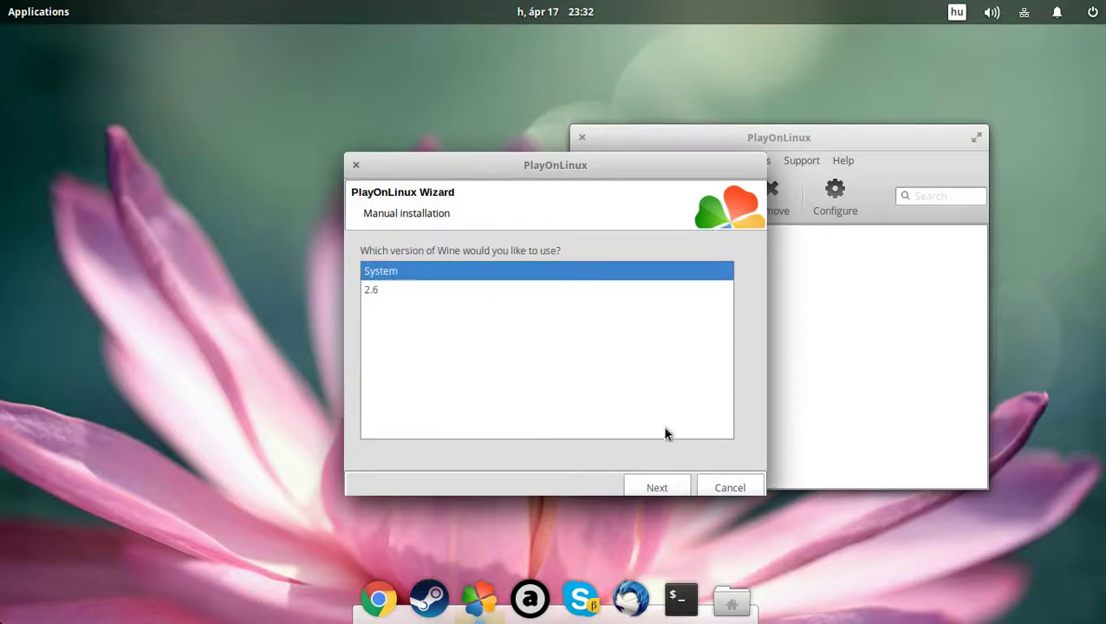
Select Wine version 2.6 for the virtual drive and continue until the drive is created.
{"action": "left_click", "coordinate": [631, 295]}
{"action": "left_click", "coordinate": [678, 490]}
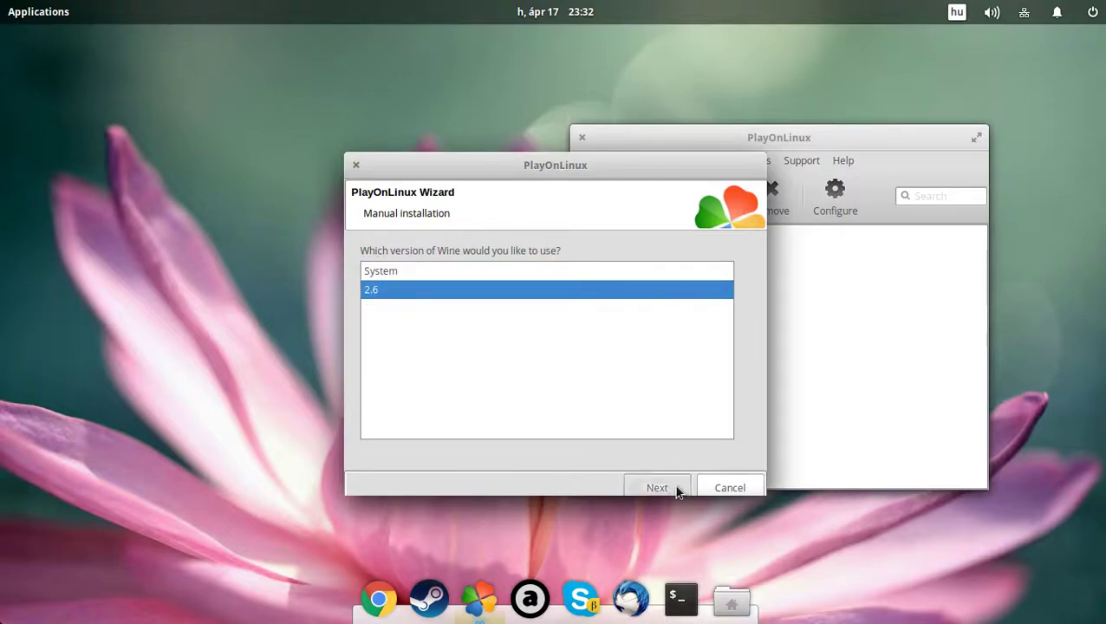
{"action": "left_click", "coordinate": [678, 491]}
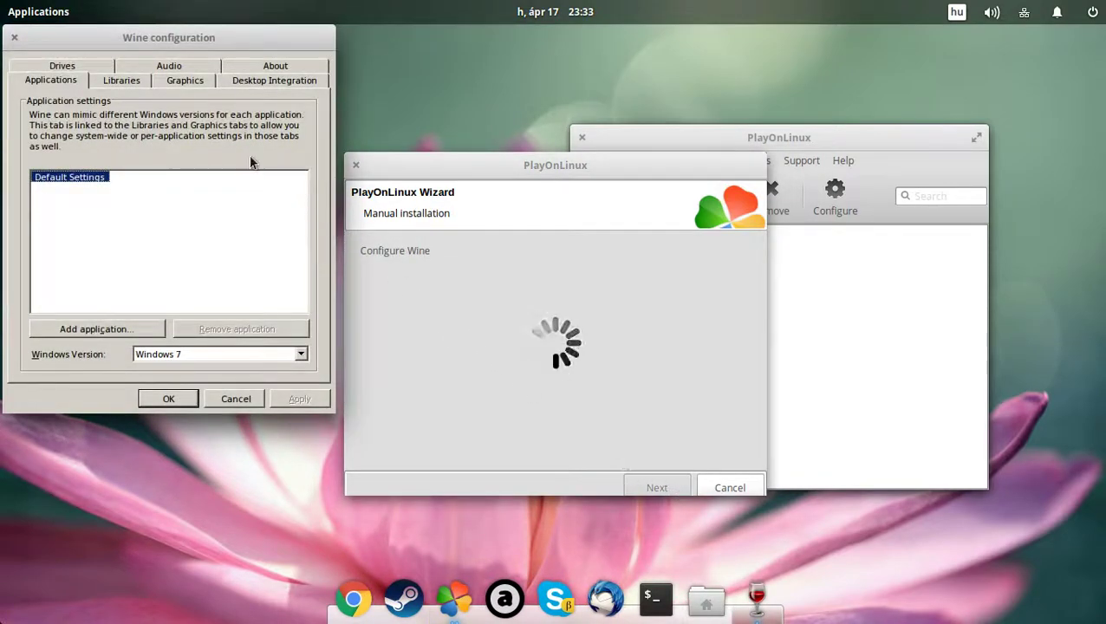
Turn on virtual desktop emulation in the Wine graphics settings and accept the configuration.
{"action": "left_click", "coordinate": [202, 80]}
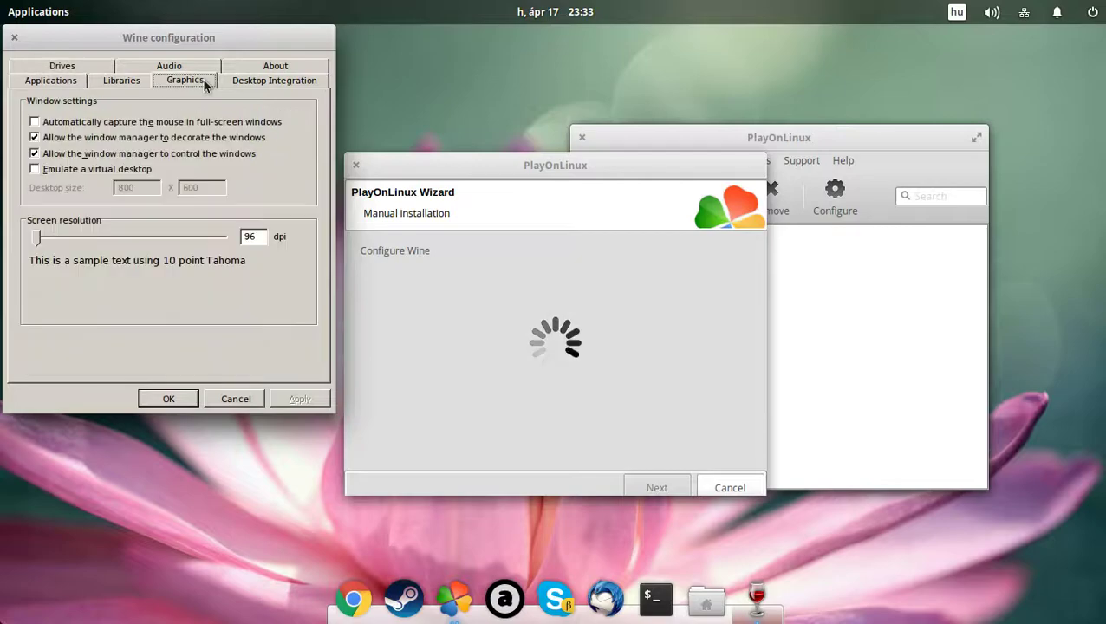
{"action": "left_click", "coordinate": [135, 169]}
{"action": "left_click", "coordinate": [187, 400]}
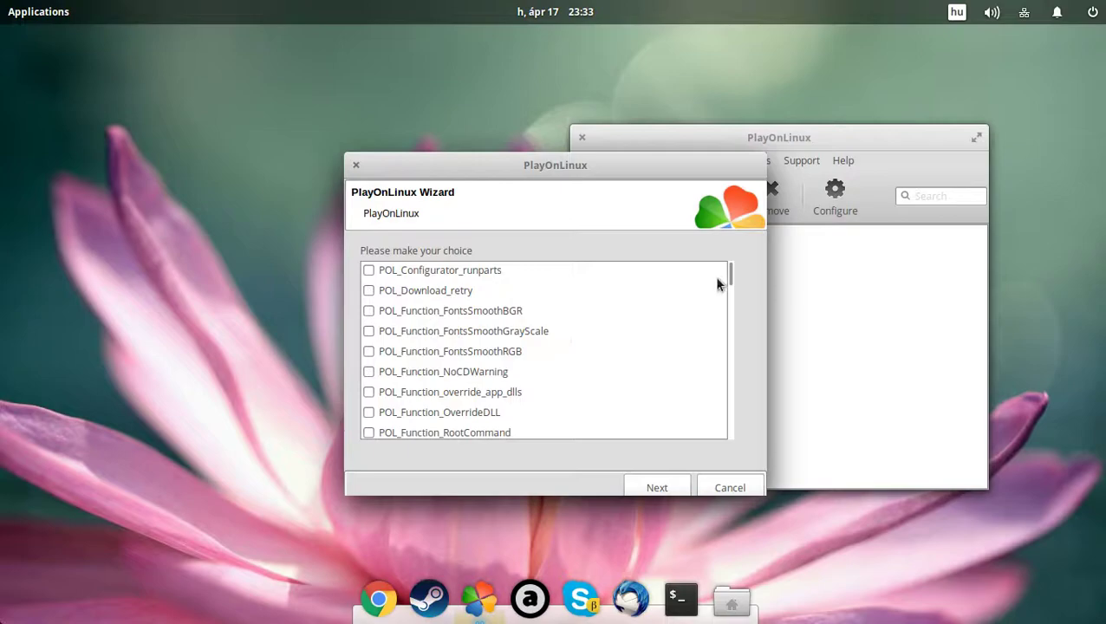
Select the POL_Install_dotnet35sp1 library and start its installation.
{"action": "left_click_drag", "start_coordinate": [731, 271], "coordinate": [731, 338]}
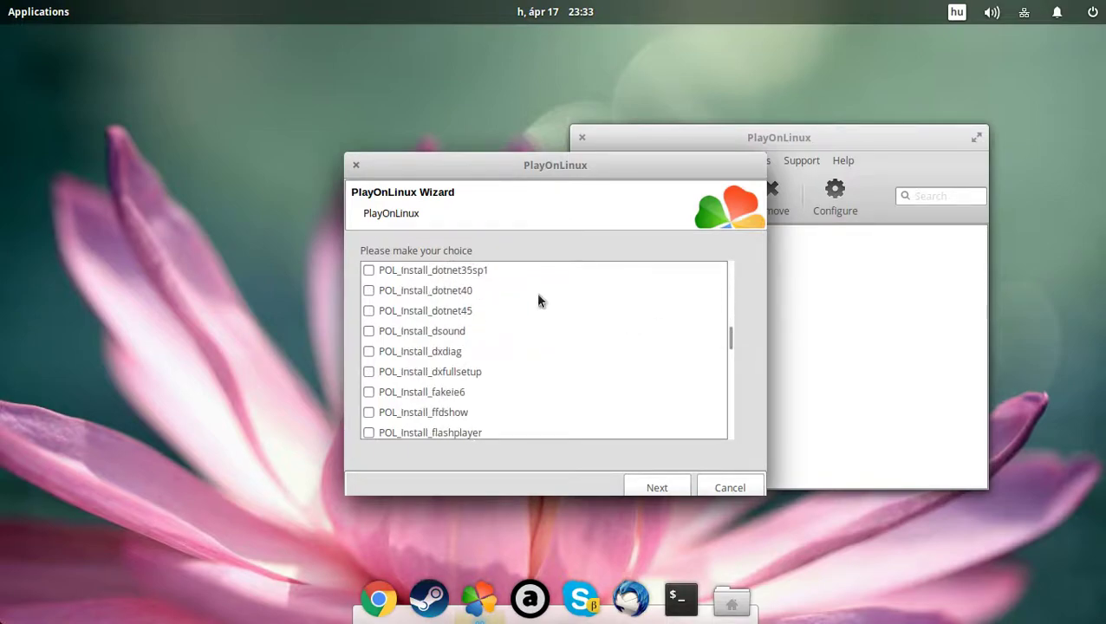
{"action": "left_click", "coordinate": [461, 271]}
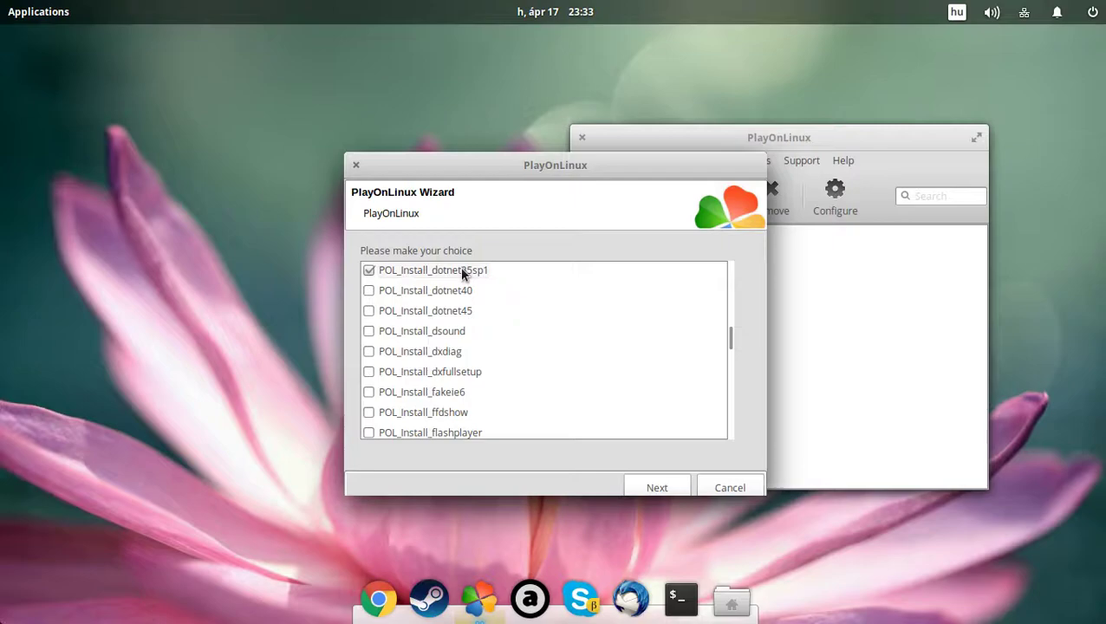
{"action": "left_click", "coordinate": [681, 487]}
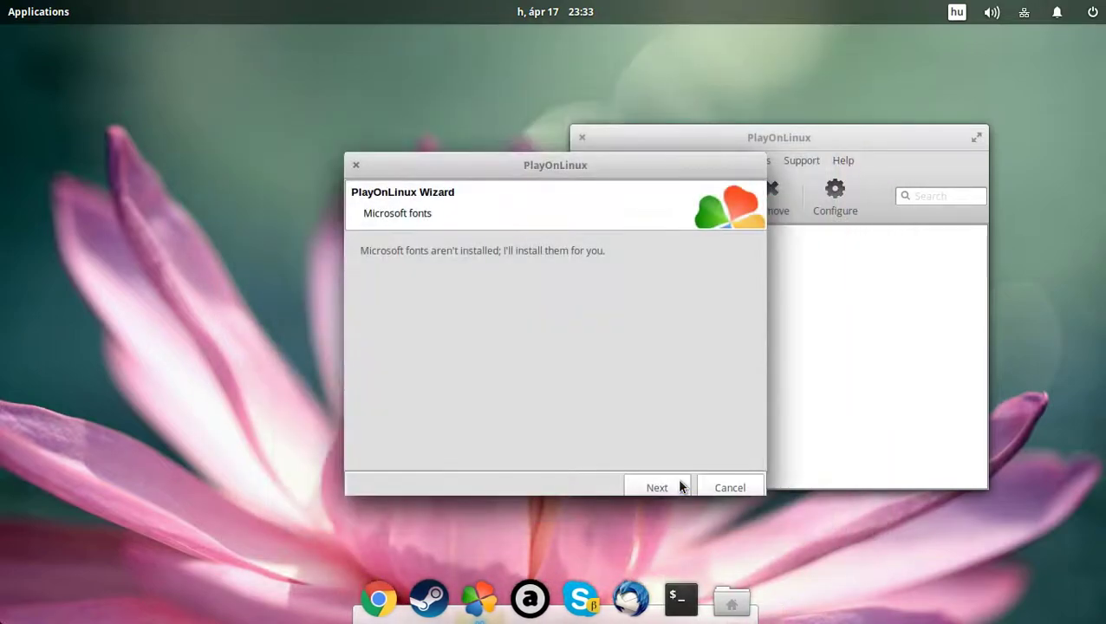
Proceed with installing the missing Microsoft fonts and accept their licence.
{"action": "left_click", "coordinate": [680, 487]}
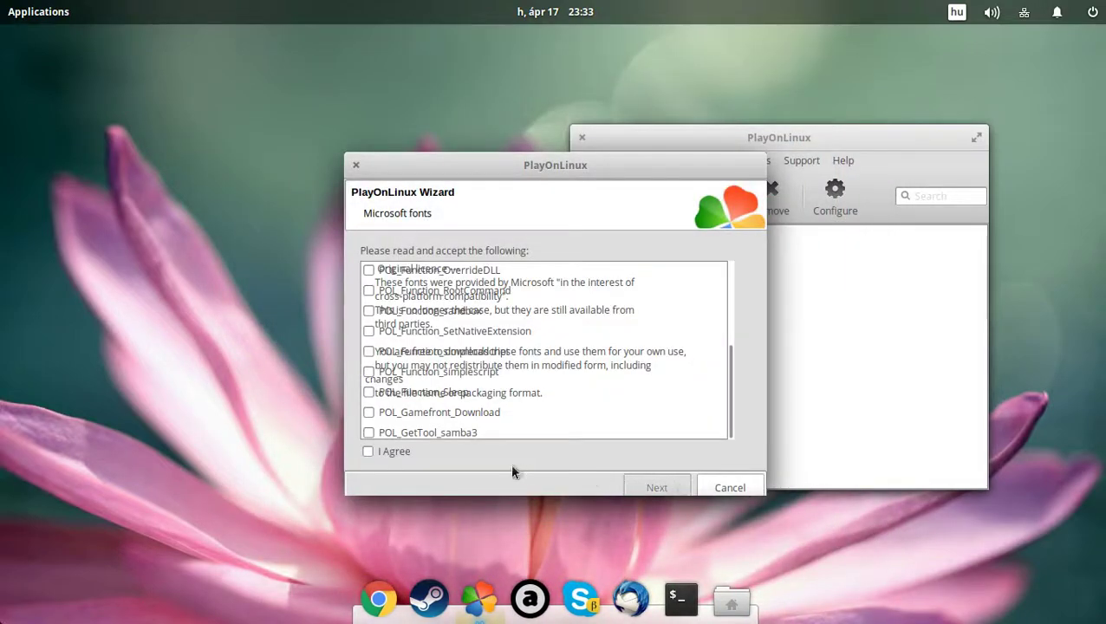
{"action": "left_click", "coordinate": [396, 452]}
{"action": "left_click", "coordinate": [673, 492]}
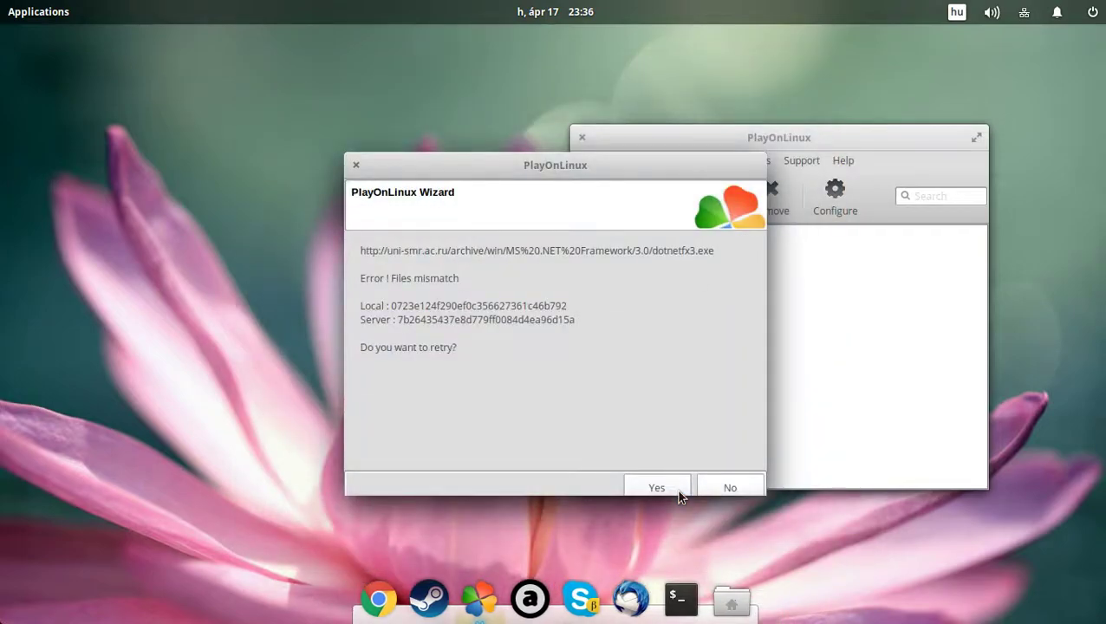
Answer the dotnetfx3.exe mismatch retry prompts, declining the retry, and close the library installation wizard.
{"action": "left_click", "coordinate": [680, 494]}
{"action": "left_click", "coordinate": [746, 488]}
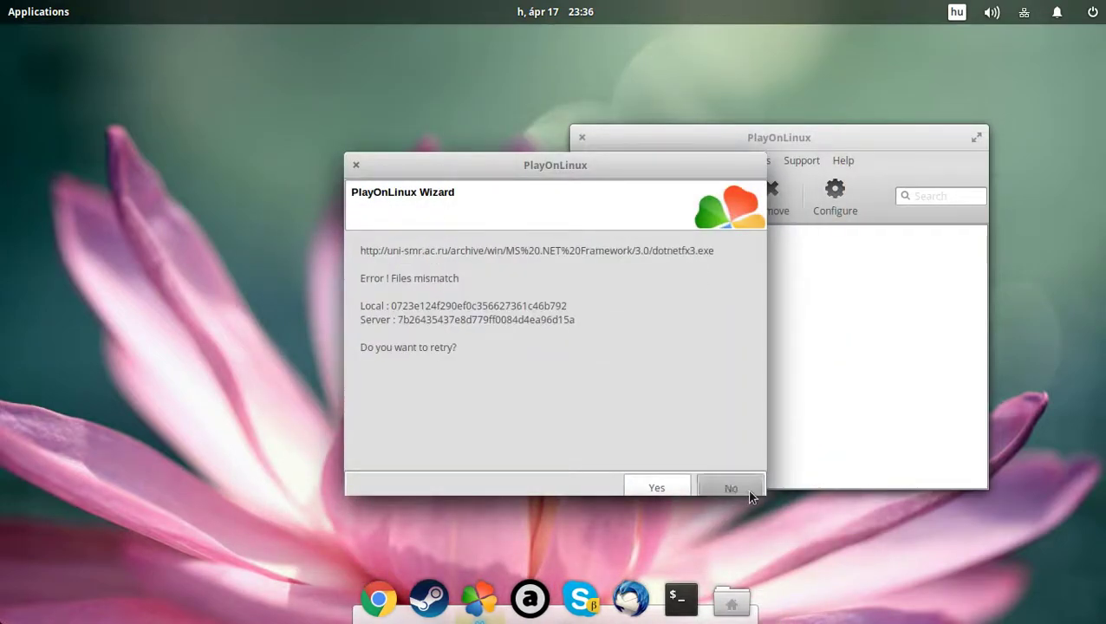
{"action": "left_click", "coordinate": [681, 494]}
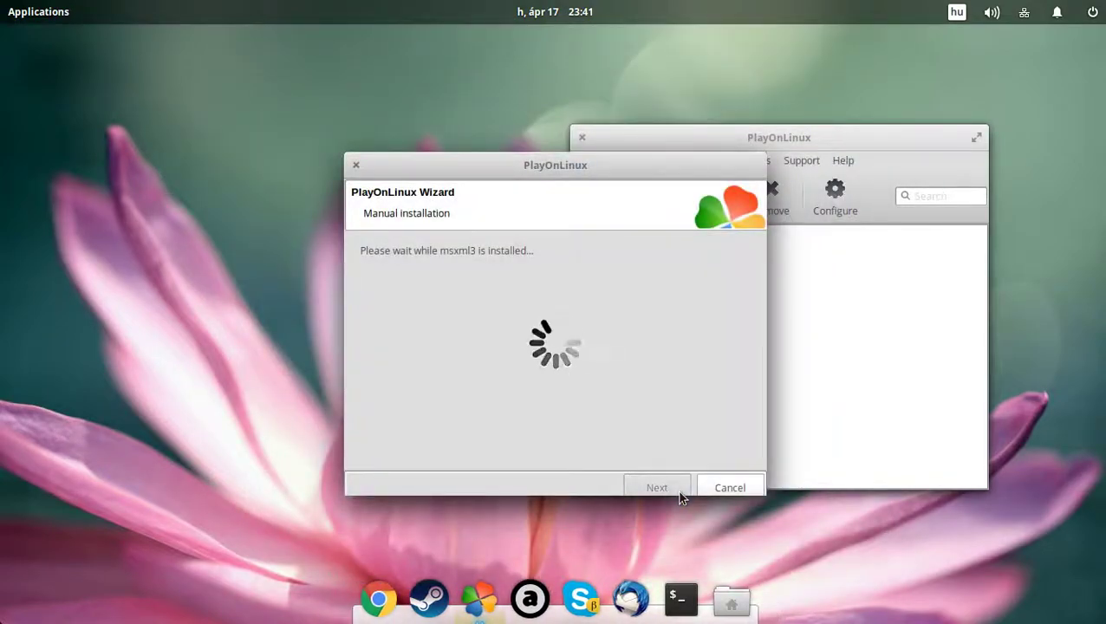
{"action": "left_click", "coordinate": [749, 491]}
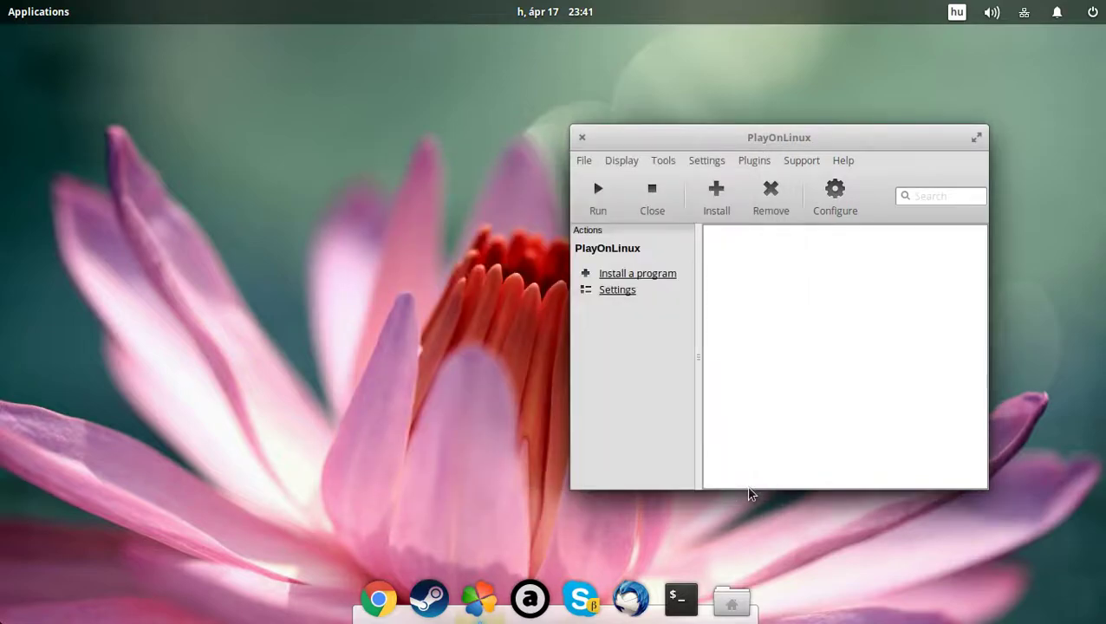
Run TiberianSun_Online_Installer.exe from the Downloads folder in the tibsun virtual drive.
{"action": "left_click", "coordinate": [848, 191]}
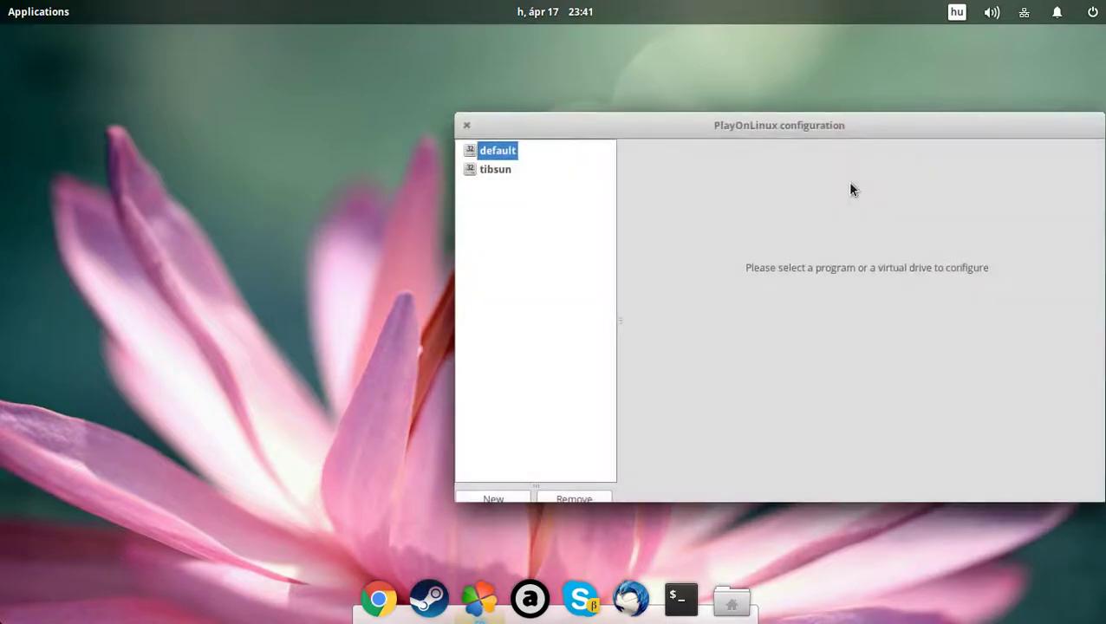
{"action": "left_click", "coordinate": [513, 170]}
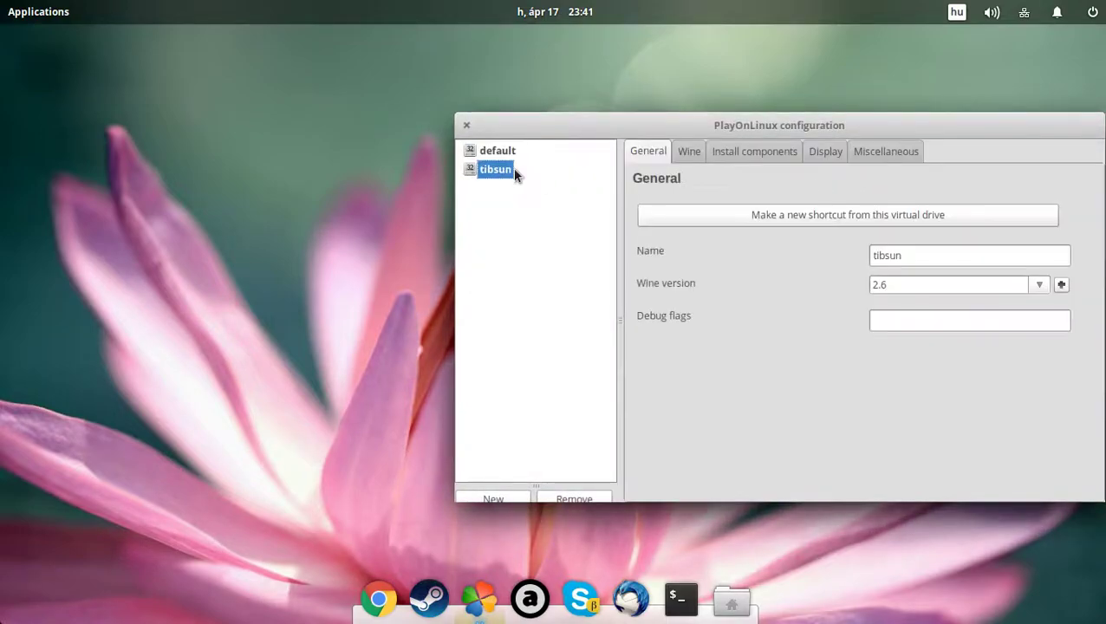
{"action": "left_click", "coordinate": [856, 164]}
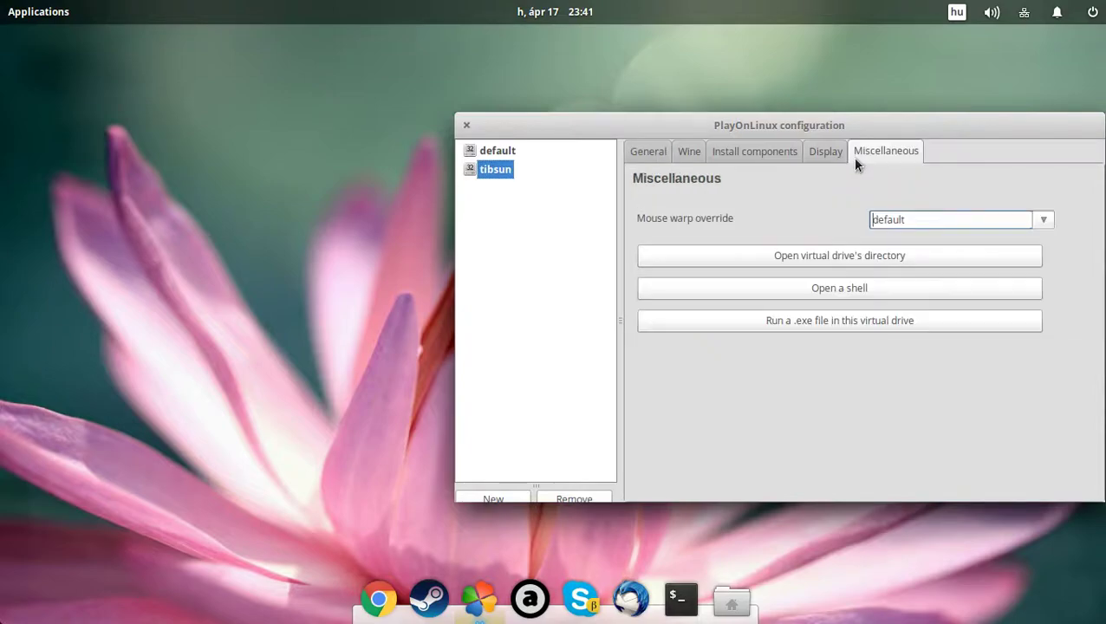
{"action": "left_click", "coordinate": [715, 321]}
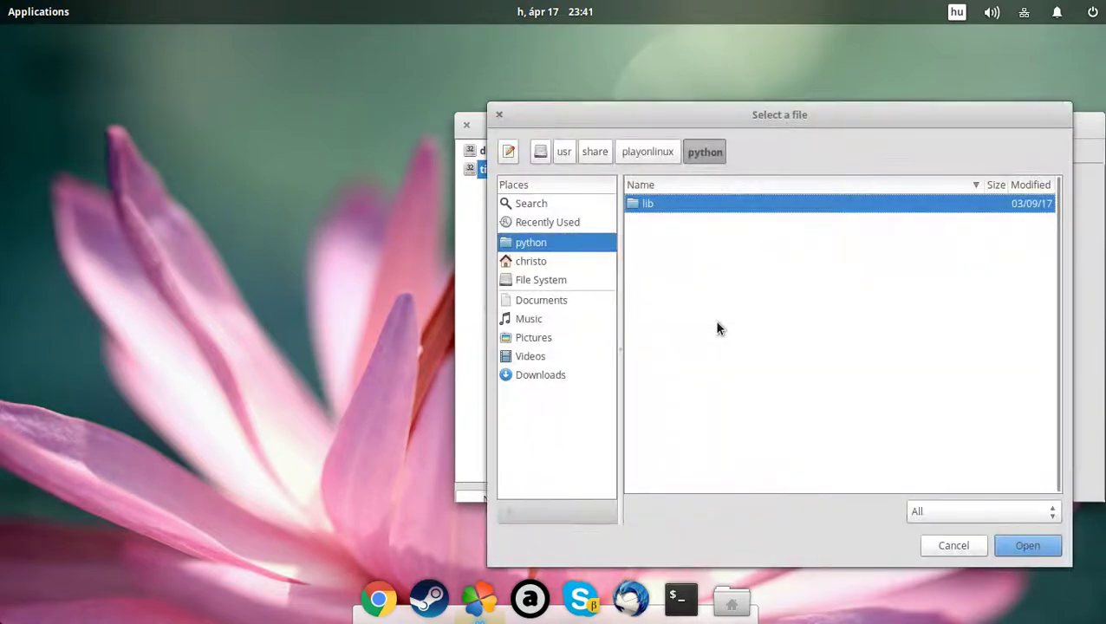
{"action": "left_click", "coordinate": [582, 375]}
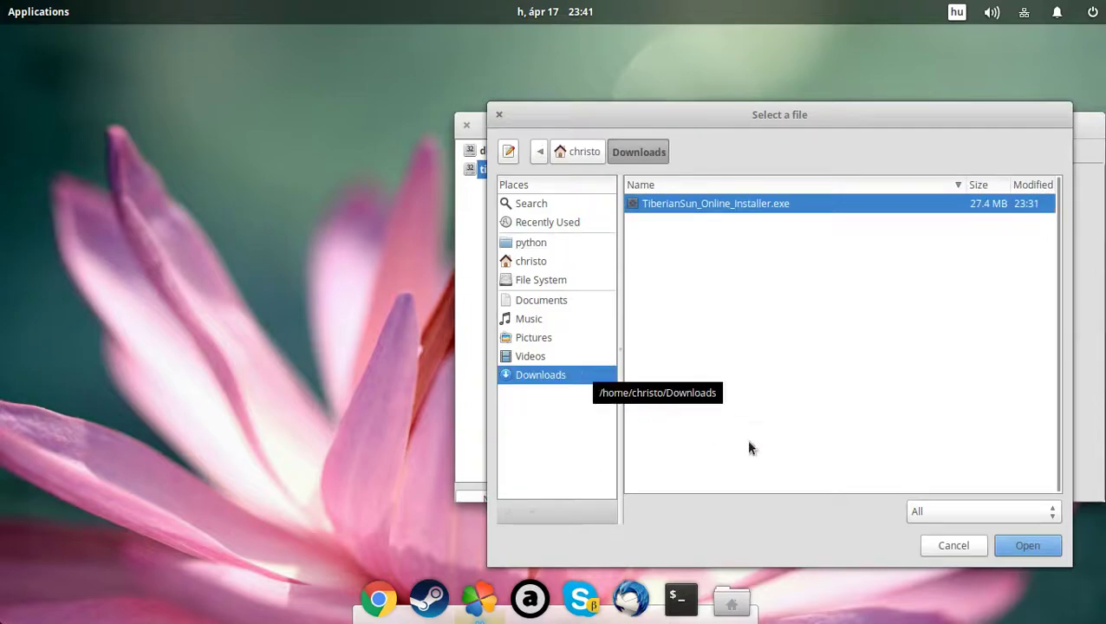
{"action": "left_click", "coordinate": [1015, 554]}
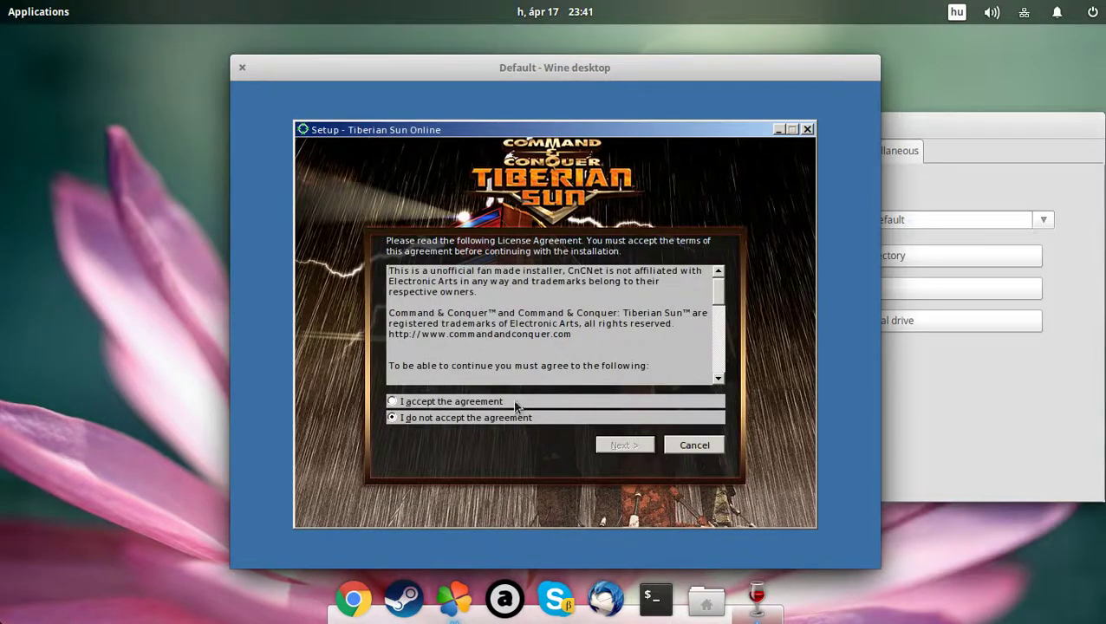
Accept the Tiberian Sun Online licence agreement and install the game with the Install Music option enabled.
{"action": "left_click", "coordinate": [495, 402]}
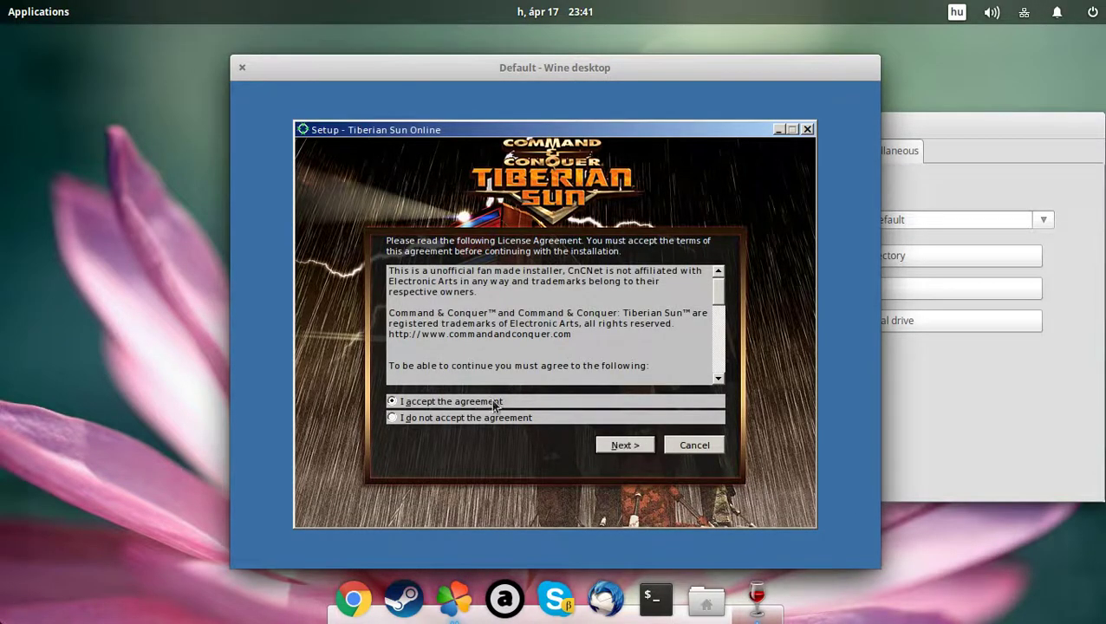
{"action": "left_click", "coordinate": [625, 446]}
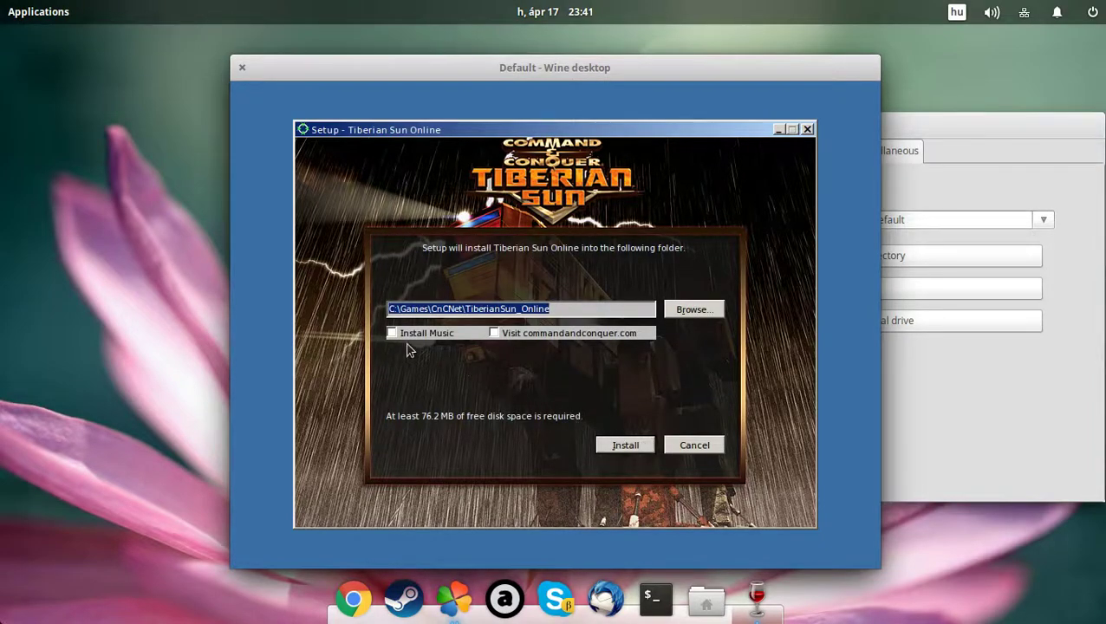
{"action": "left_click", "coordinate": [393, 333]}
{"action": "left_click", "coordinate": [641, 447]}
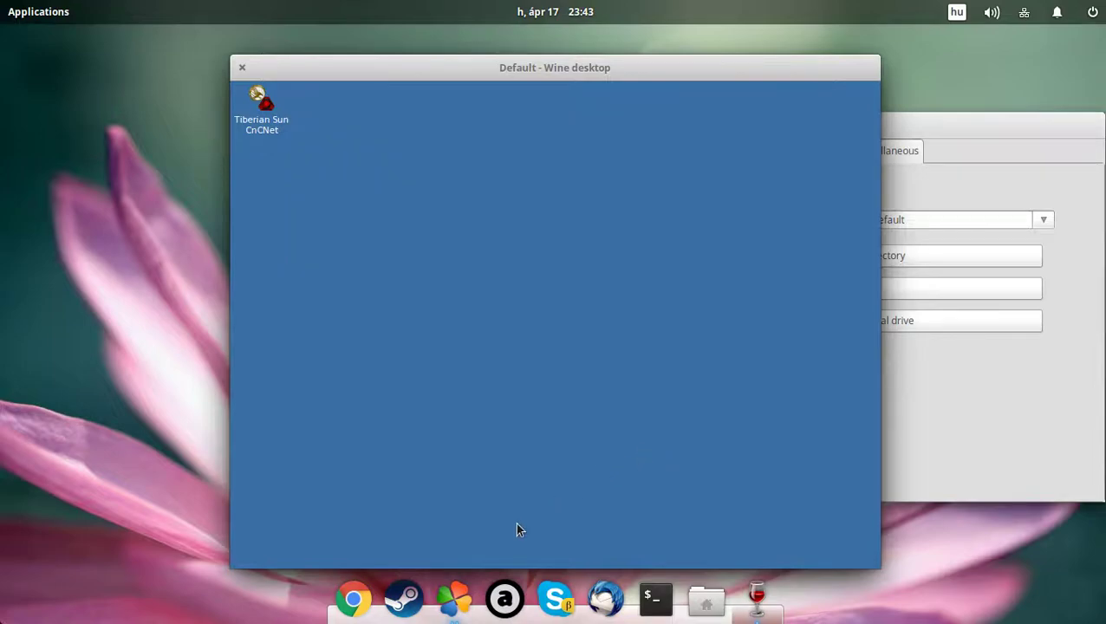
Switch back to PlayOnLinux and shut down all of its active applications.
{"action": "left_click", "coordinate": [454, 599]}
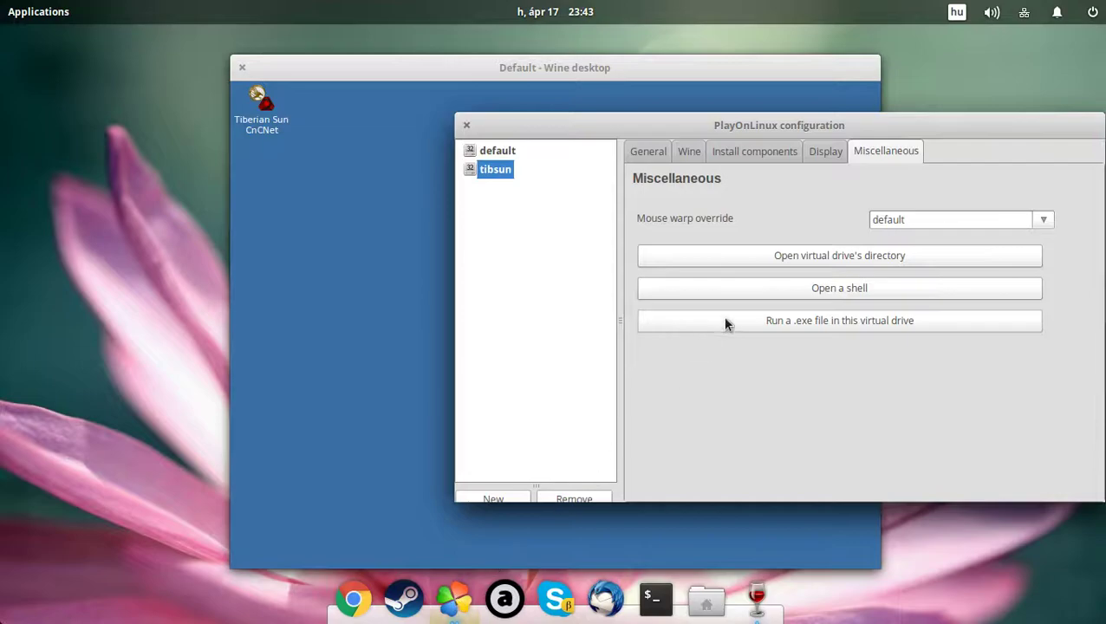
{"action": "left_click_drag", "start_coordinate": [886, 130], "coordinate": [744, 219]}
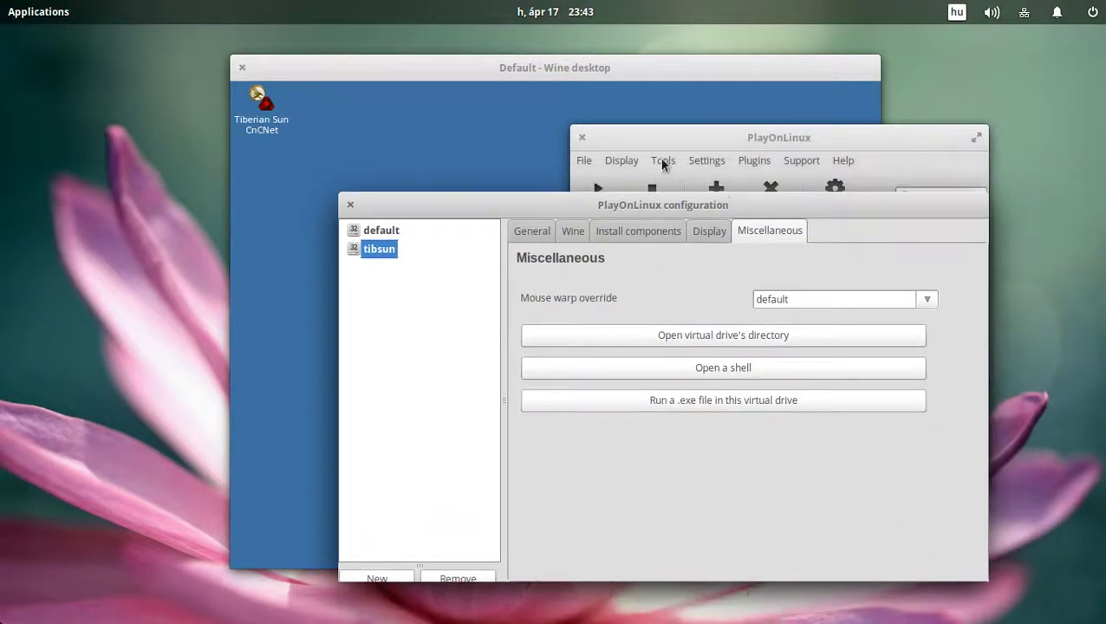
{"action": "left_click", "coordinate": [661, 164]}
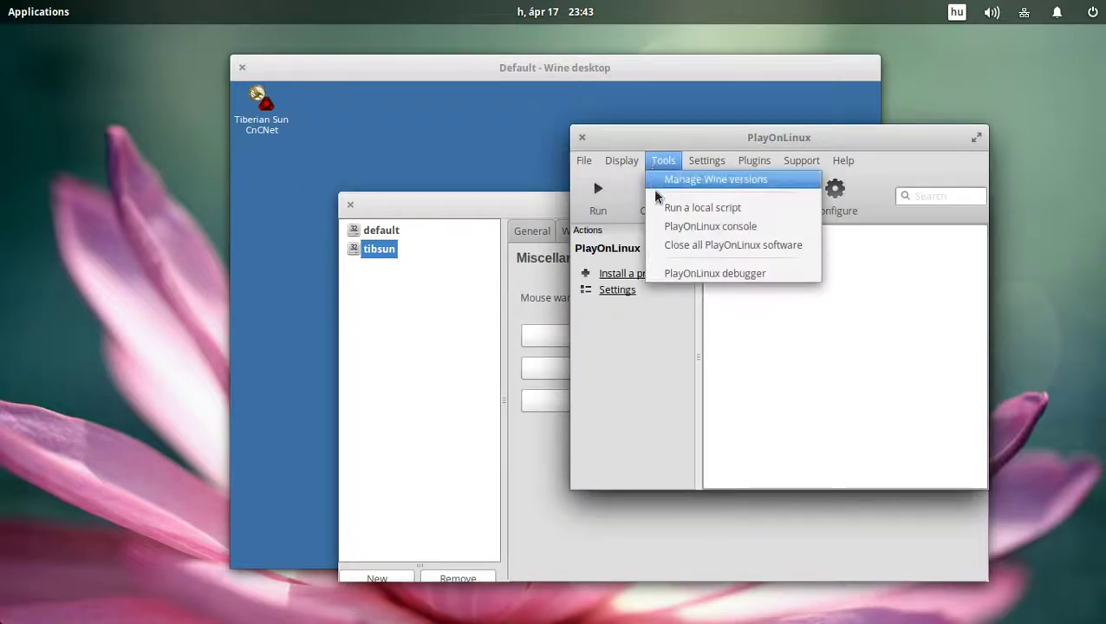
{"action": "left_click", "coordinate": [659, 246]}
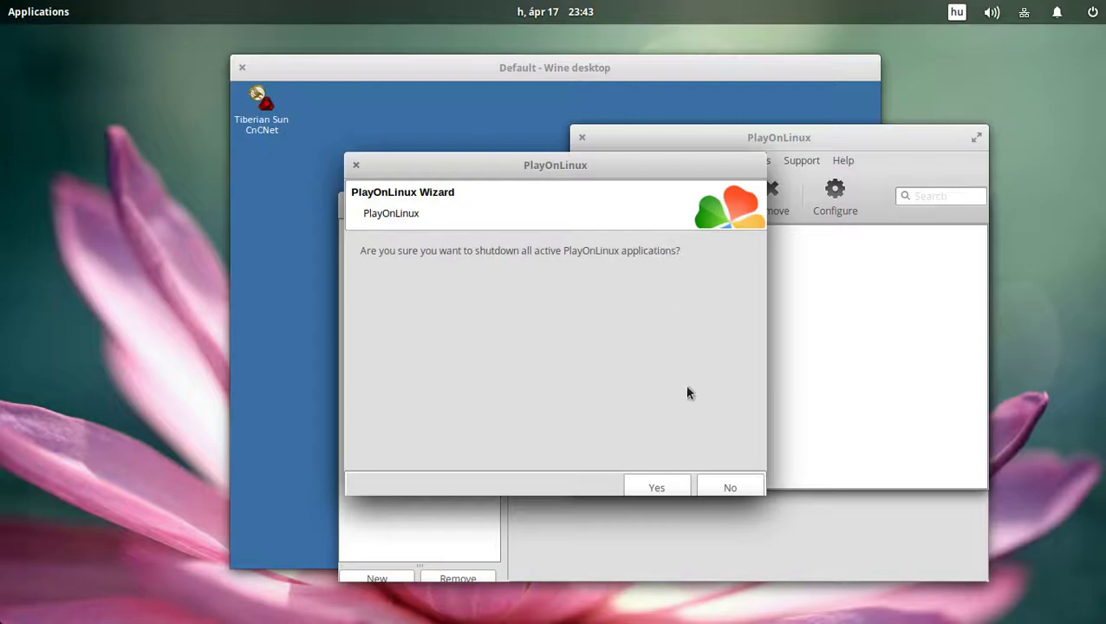
{"action": "left_click", "coordinate": [666, 487]}
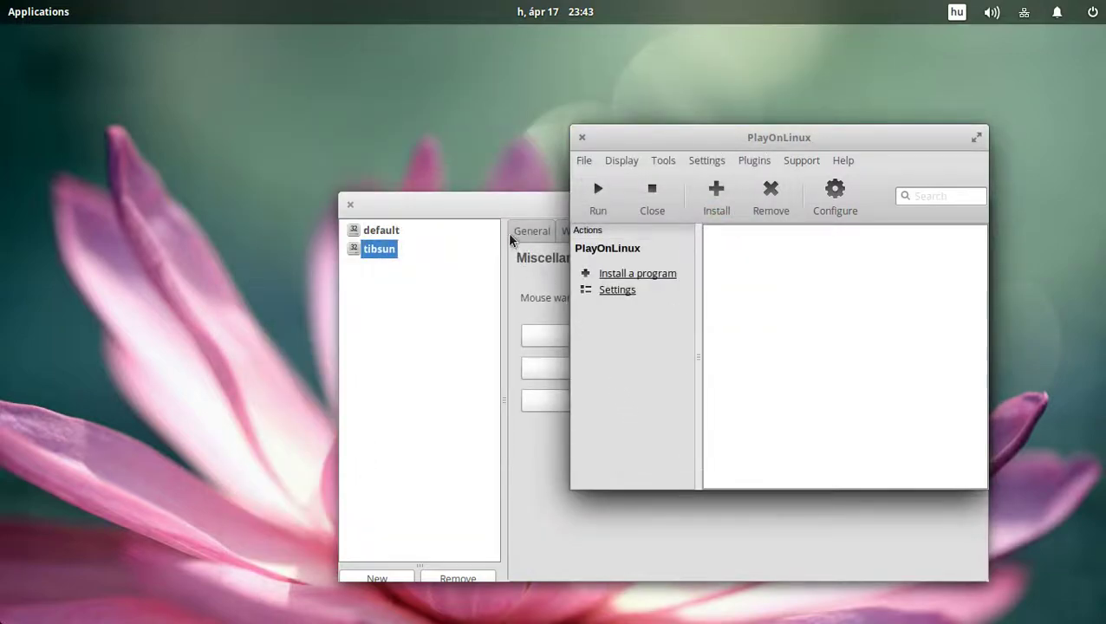
Make a shortcut to cncnet5.exe from the tibsun virtual drive and name it Tiberian Sun.
{"action": "left_click", "coordinate": [512, 234]}
{"action": "left_click", "coordinate": [570, 295]}
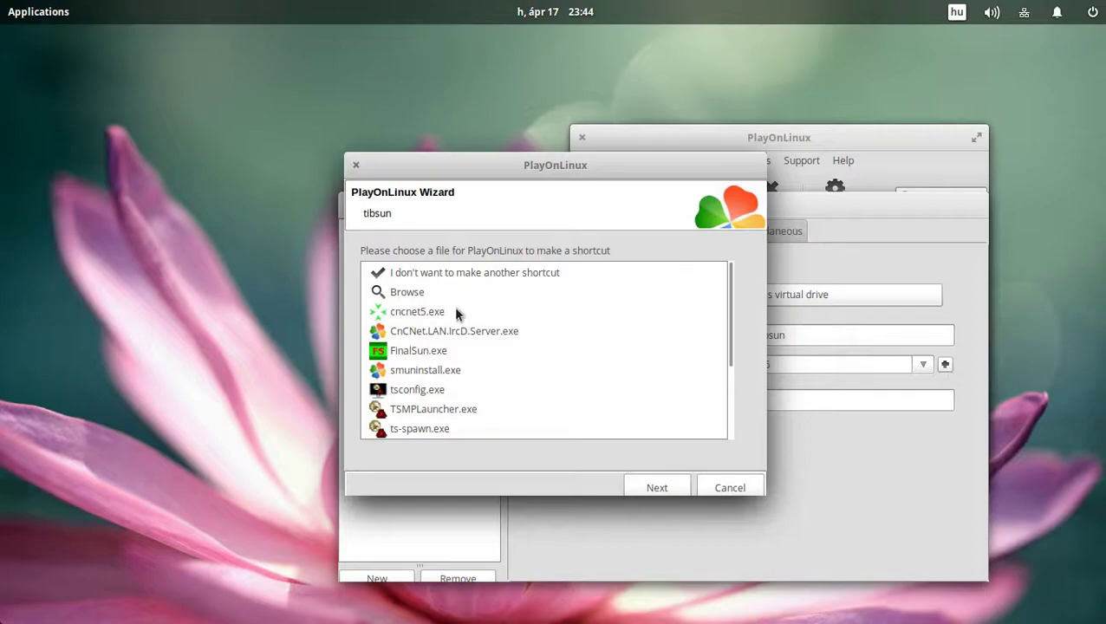
{"action": "left_click", "coordinate": [426, 313]}
{"action": "left_click", "coordinate": [677, 486]}
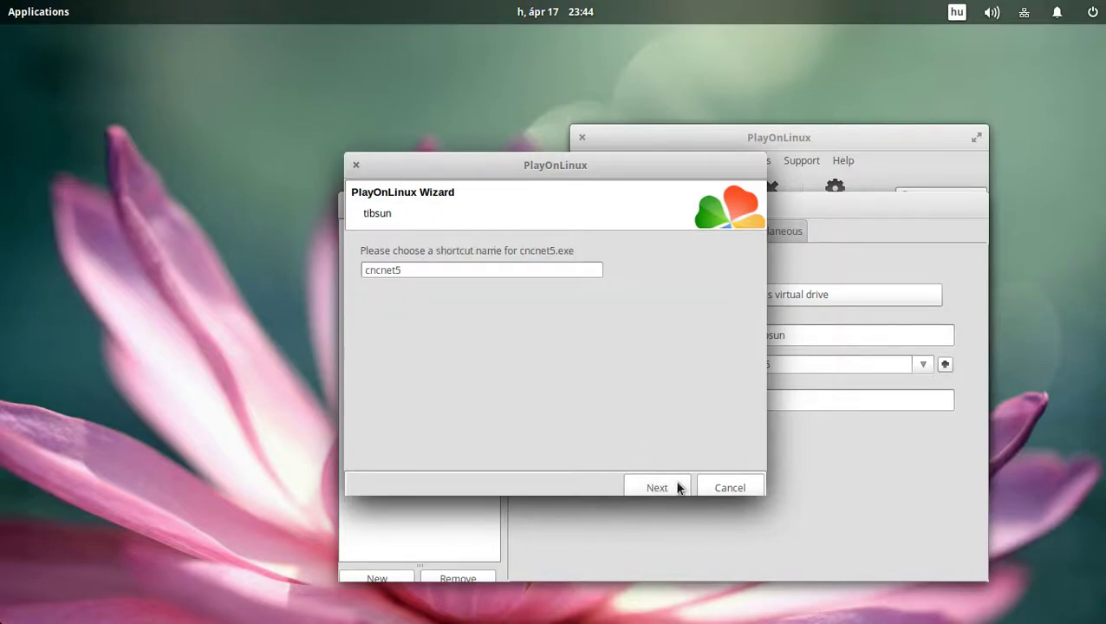
{"action": "double_click", "coordinate": [487, 271]}
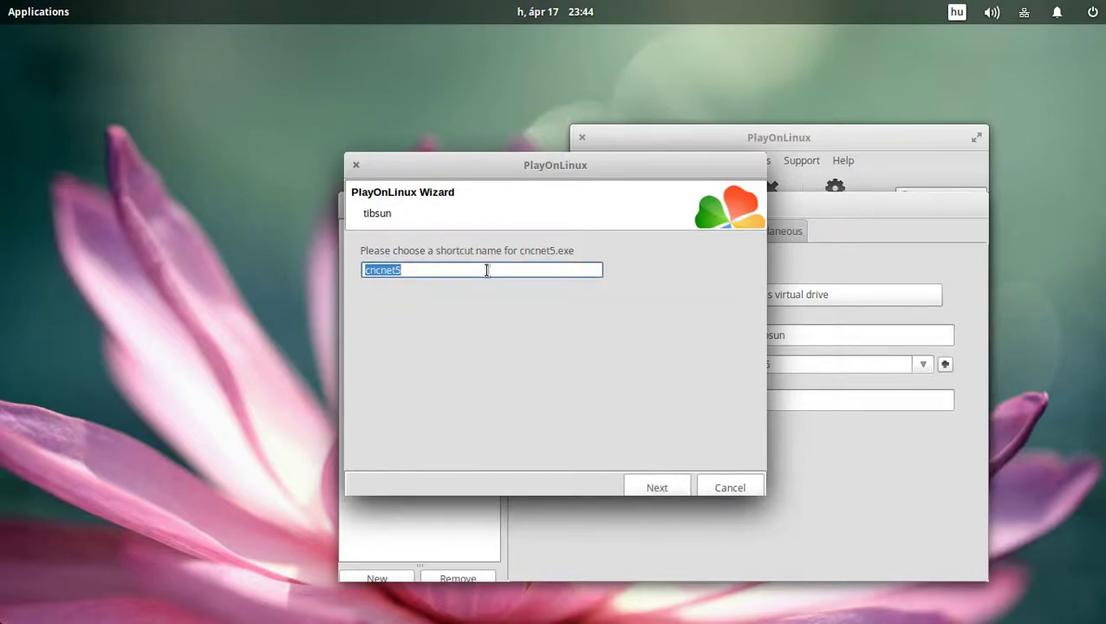
{"action": "type", "text": "Tiberian Slun"}
{"action": "left_click", "coordinate": [677, 489]}
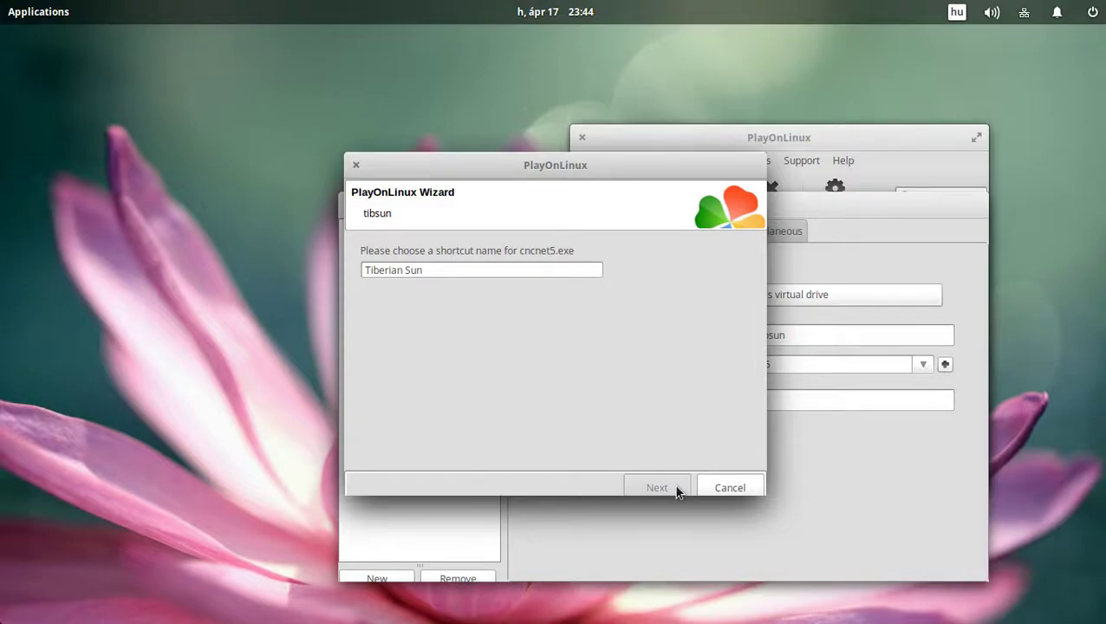
{"action": "left_click", "coordinate": [674, 484]}
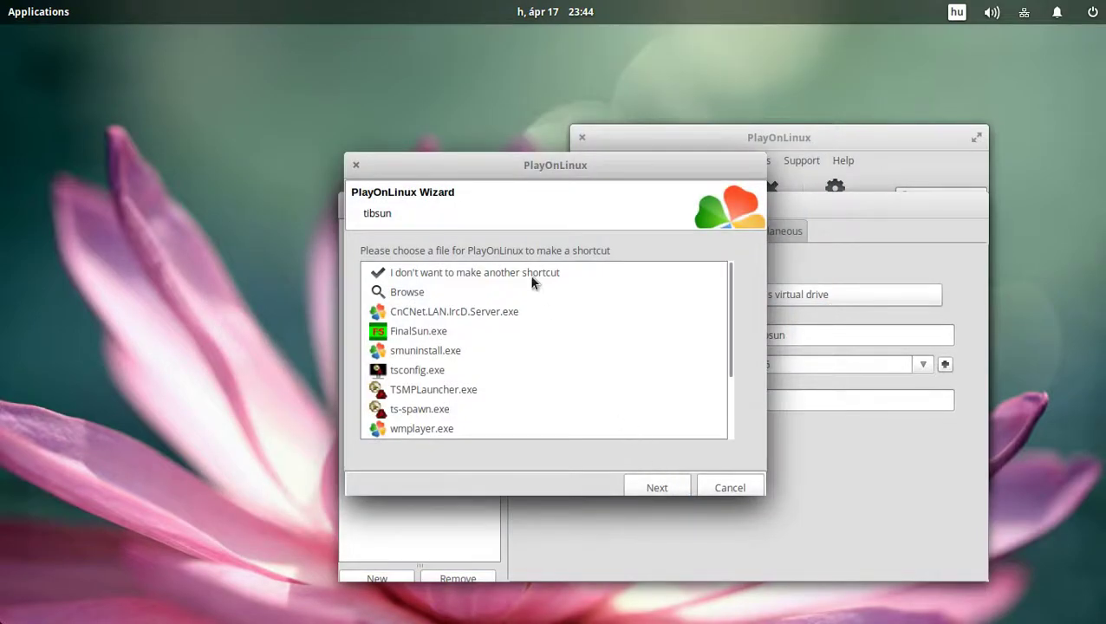
Finish the shortcut wizard without making another shortcut and close the configuration window.
{"action": "left_click", "coordinate": [532, 275]}
{"action": "left_click", "coordinate": [679, 487]}
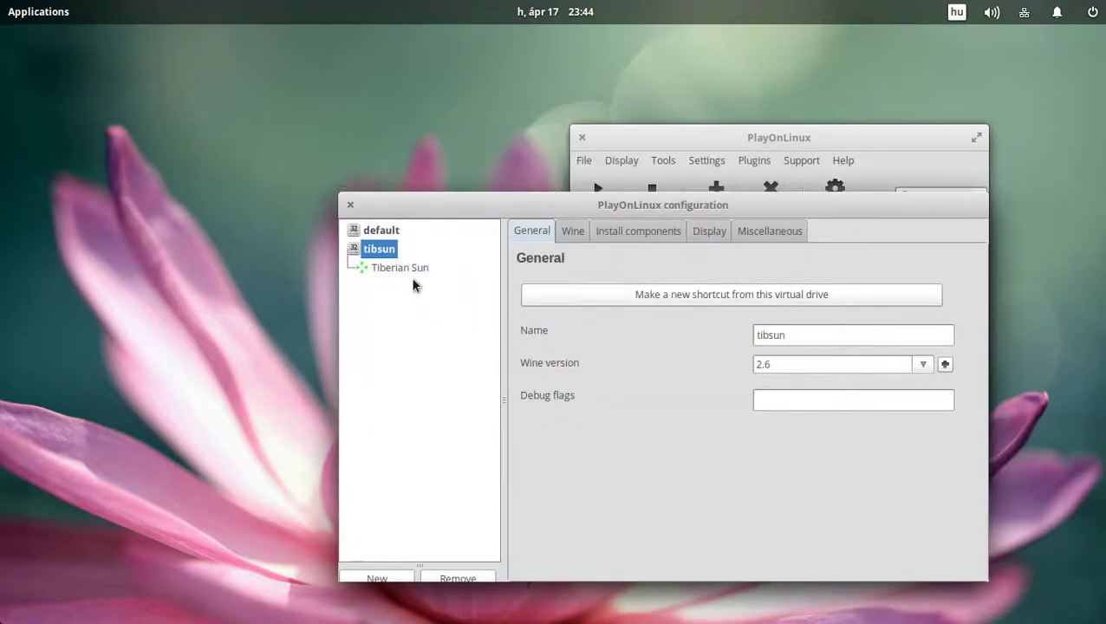
{"action": "left_click", "coordinate": [350, 205]}
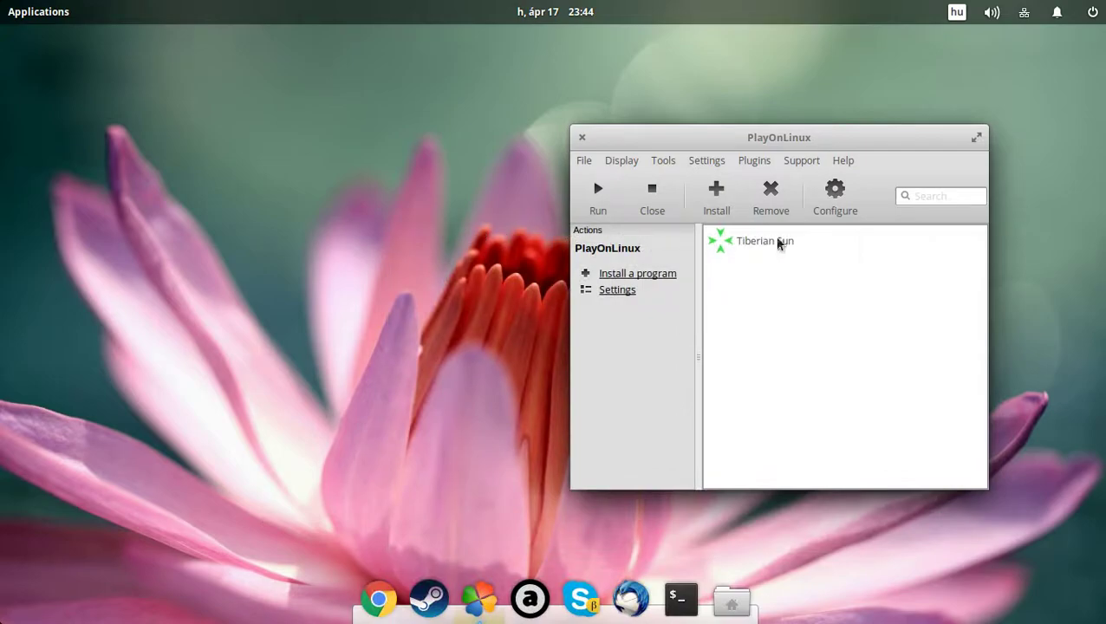
Run the Tiberian Sun shortcut and log in to CnCNet online with the prefilled nickname.
{"action": "left_click", "coordinate": [809, 243]}
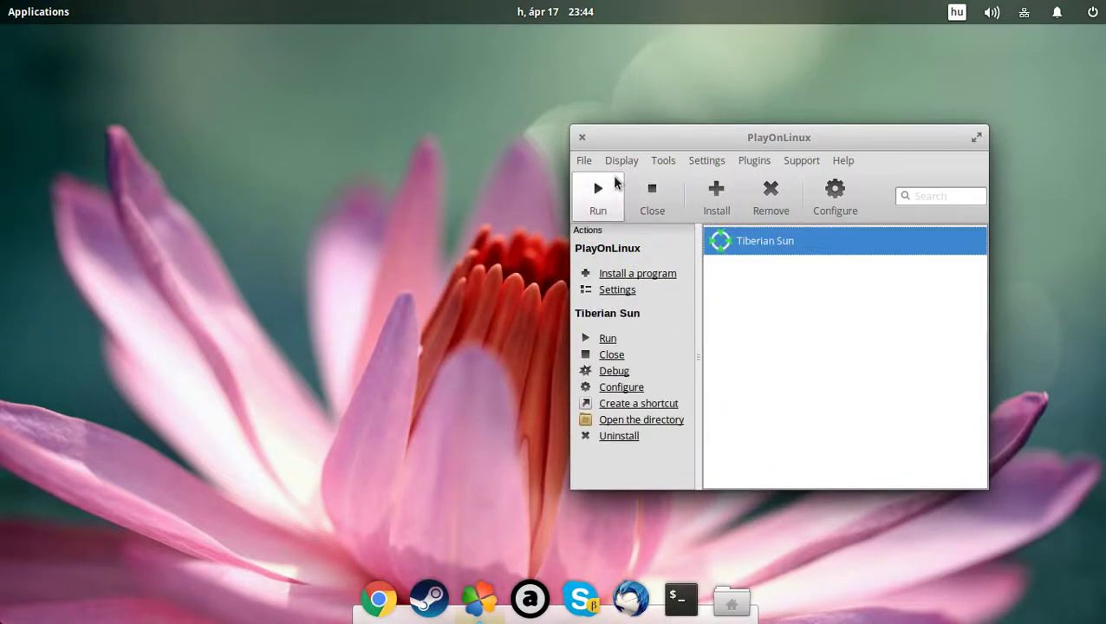
{"action": "left_click", "coordinate": [615, 182]}
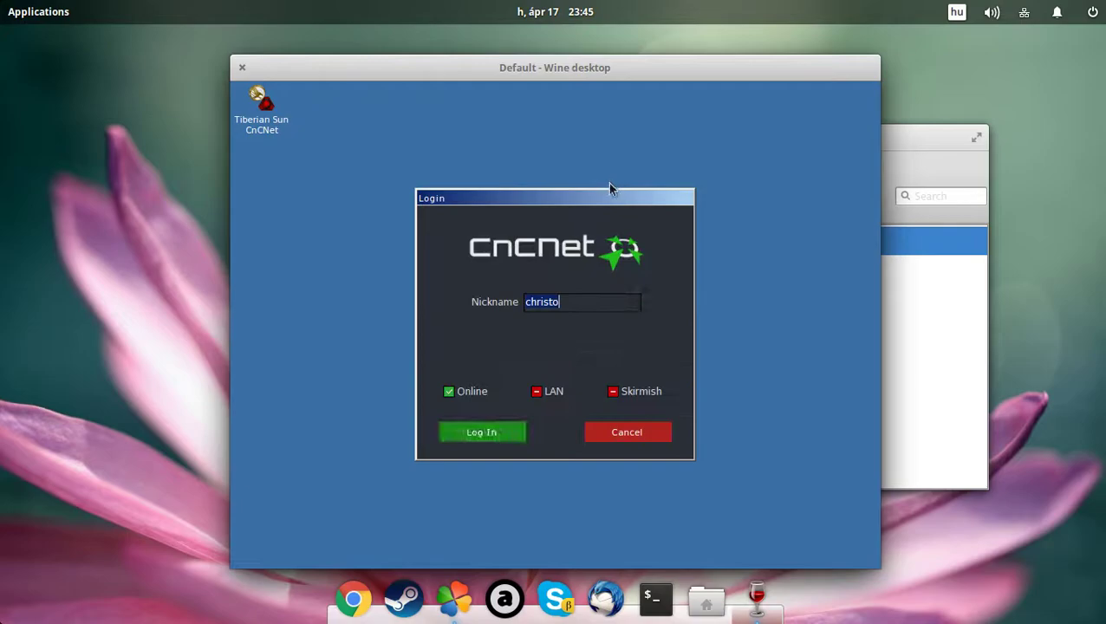
{"action": "left_click", "coordinate": [513, 436]}
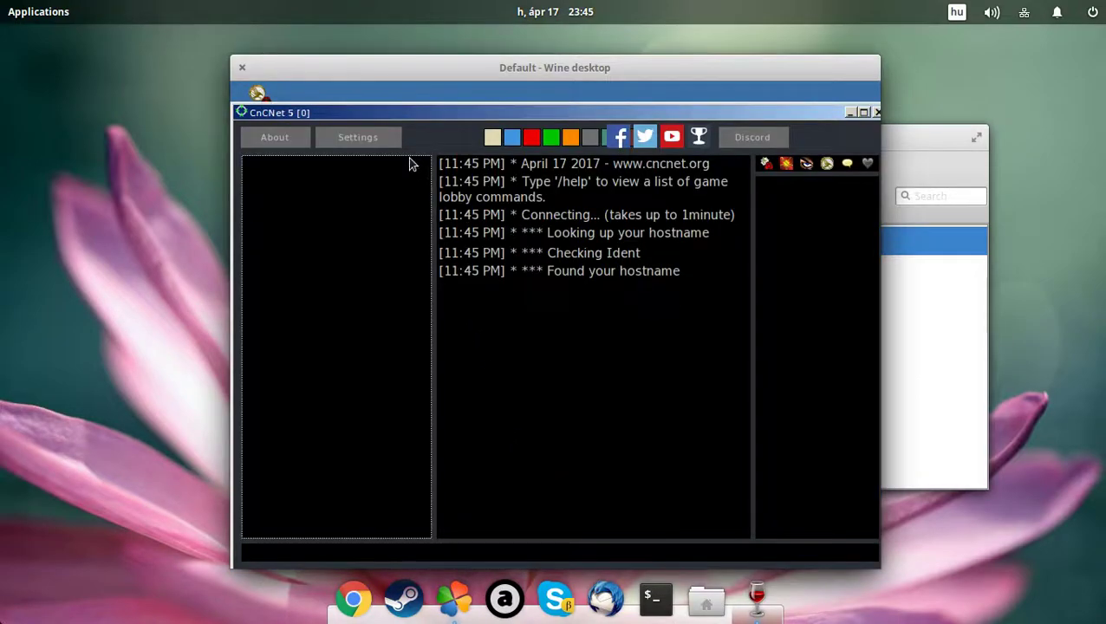
Disable every enabled sound notification in the CnCNet lobby settings and save the settings.
{"action": "left_click", "coordinate": [394, 141]}
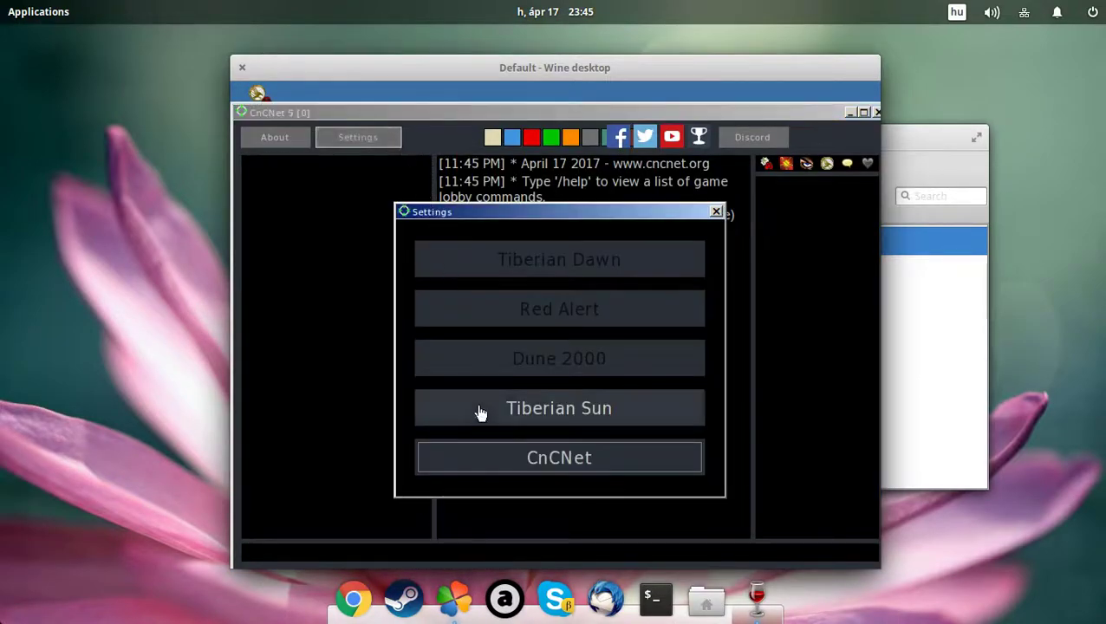
{"action": "left_click", "coordinate": [490, 462]}
{"action": "left_click", "coordinate": [587, 256]}
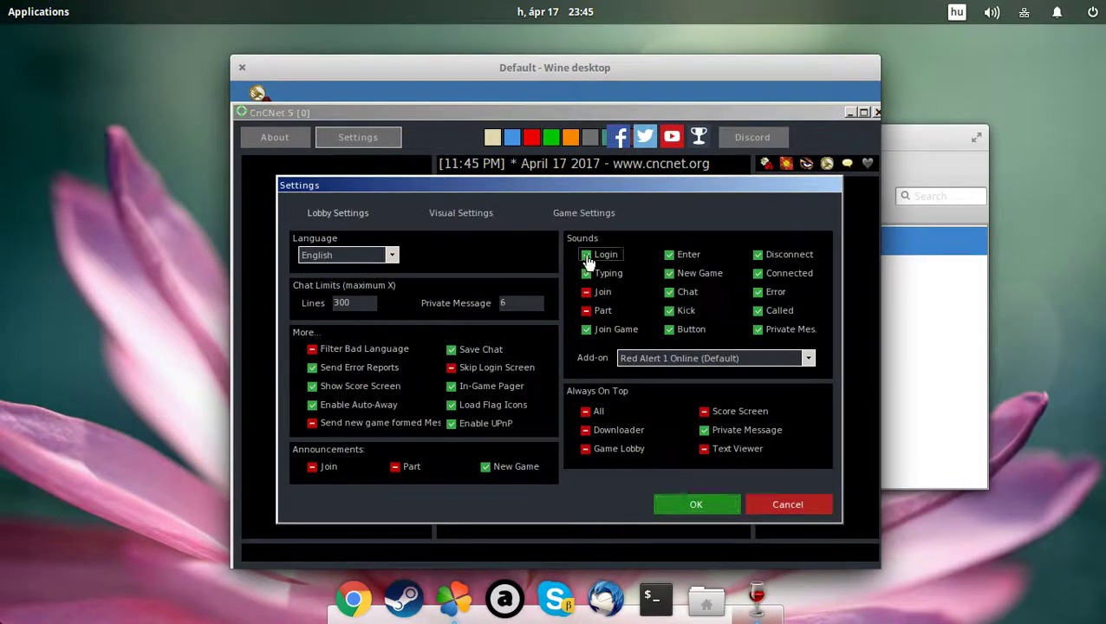
{"action": "left_click", "coordinate": [587, 330]}
{"action": "left_click", "coordinate": [586, 274]}
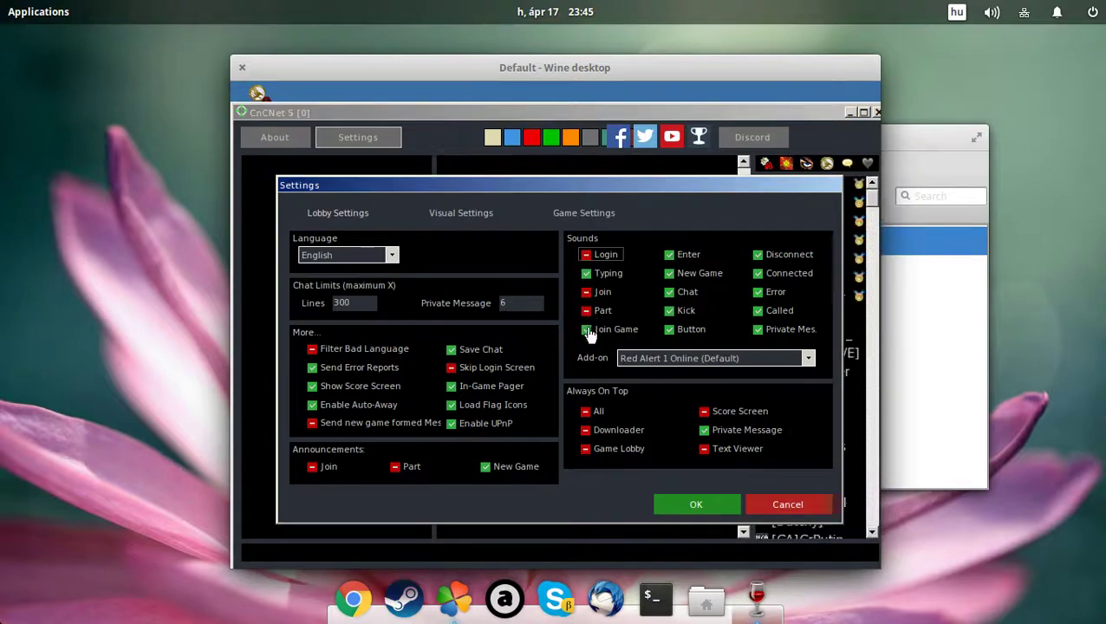
{"action": "left_click", "coordinate": [670, 255]}
{"action": "left_click", "coordinate": [670, 274]}
{"action": "left_click", "coordinate": [670, 292]}
{"action": "left_click", "coordinate": [670, 310]}
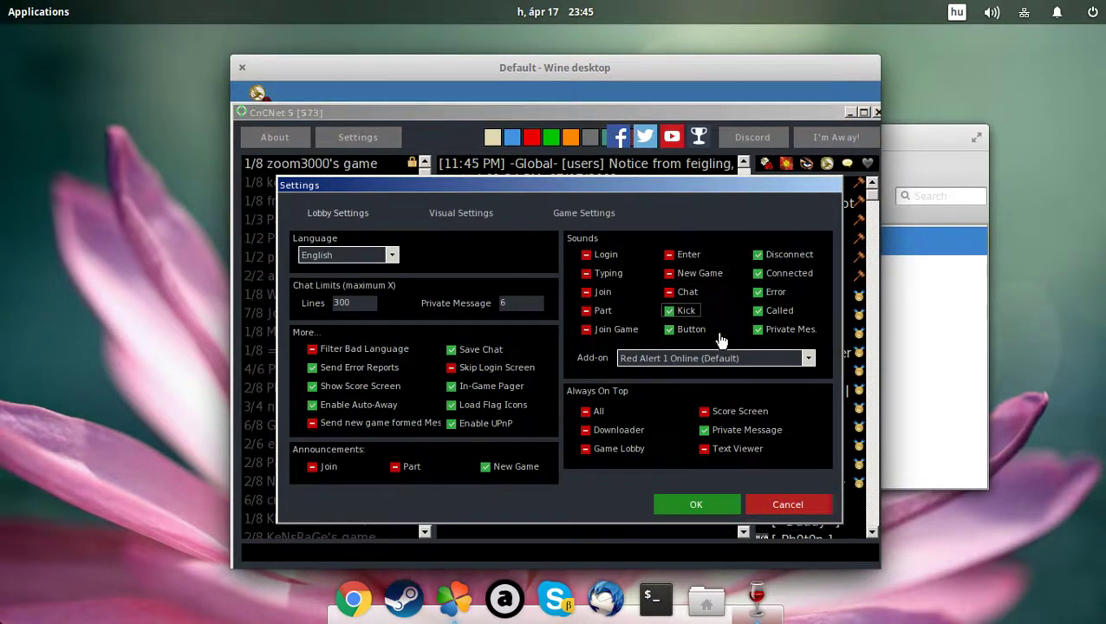
{"action": "left_click", "coordinate": [669, 310]}
{"action": "left_click", "coordinate": [669, 329]}
{"action": "left_click", "coordinate": [758, 311]}
{"action": "left_click", "coordinate": [758, 329]}
{"action": "left_click", "coordinate": [759, 292]}
{"action": "left_click", "coordinate": [759, 273]}
{"action": "left_click", "coordinate": [759, 255]}
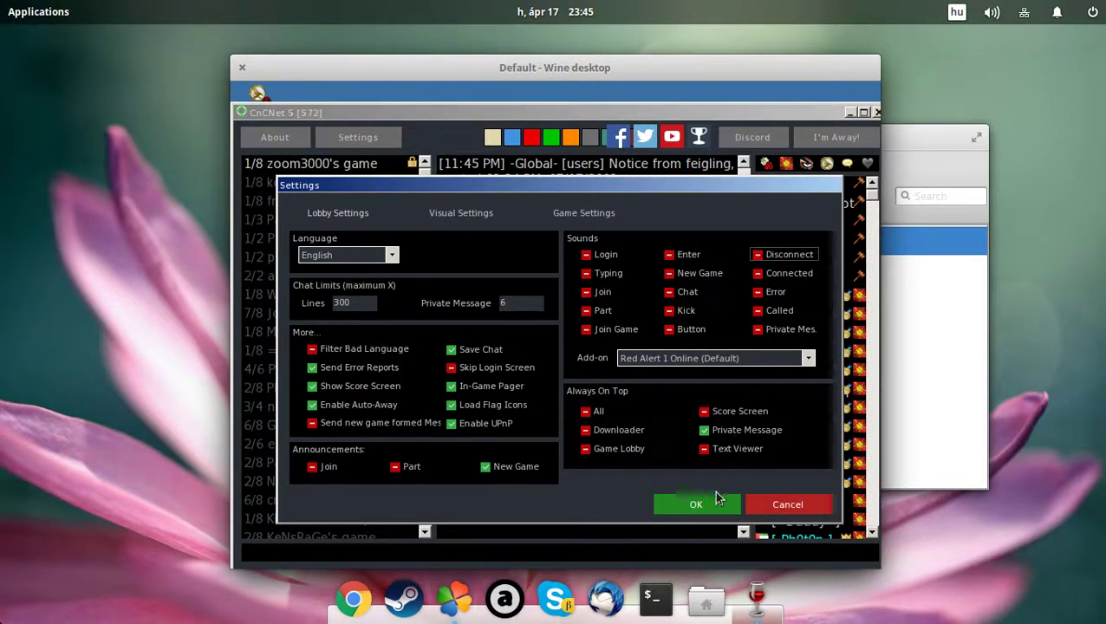
{"action": "left_click", "coordinate": [696, 504]}
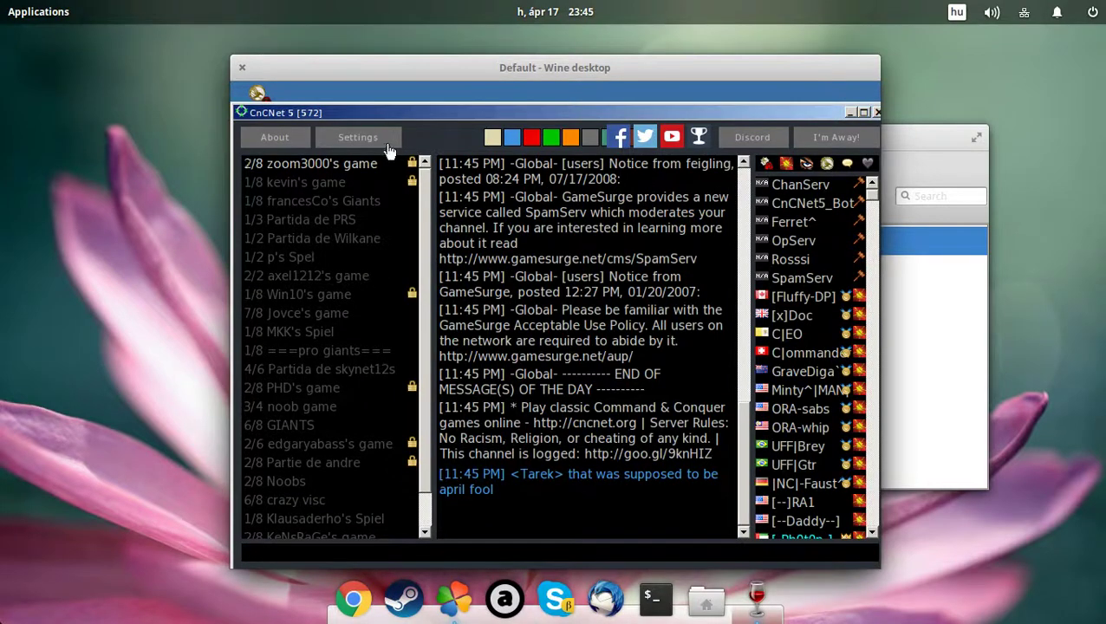
Set the Tiberian Sun screen resolution to 800x600 and save the game configuration.
{"action": "left_click", "coordinate": [358, 137]}
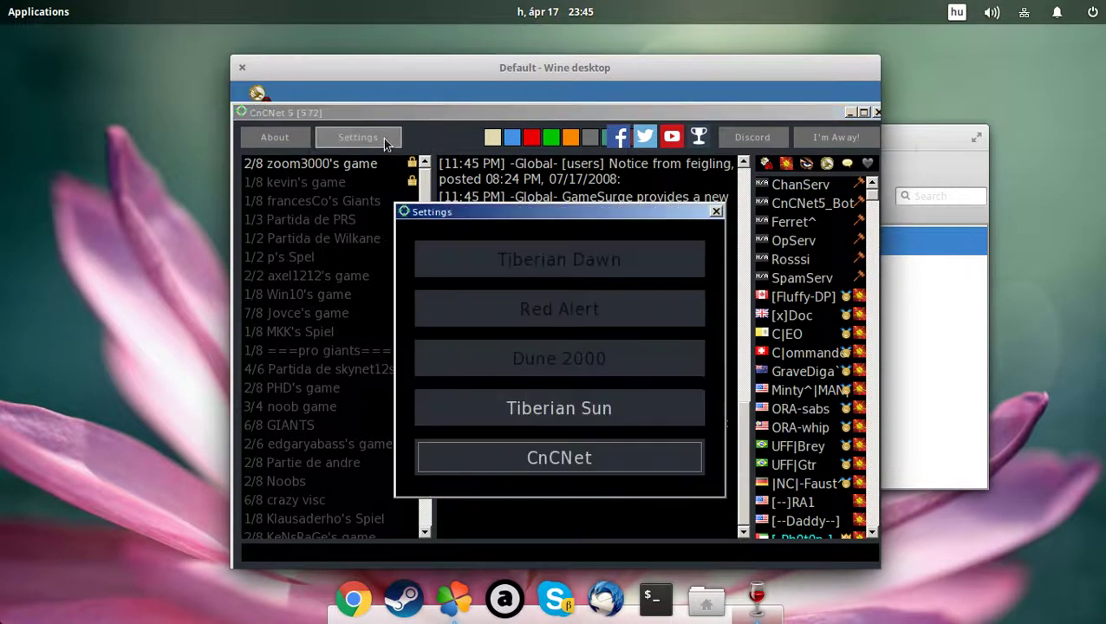
{"action": "left_click", "coordinate": [482, 411]}
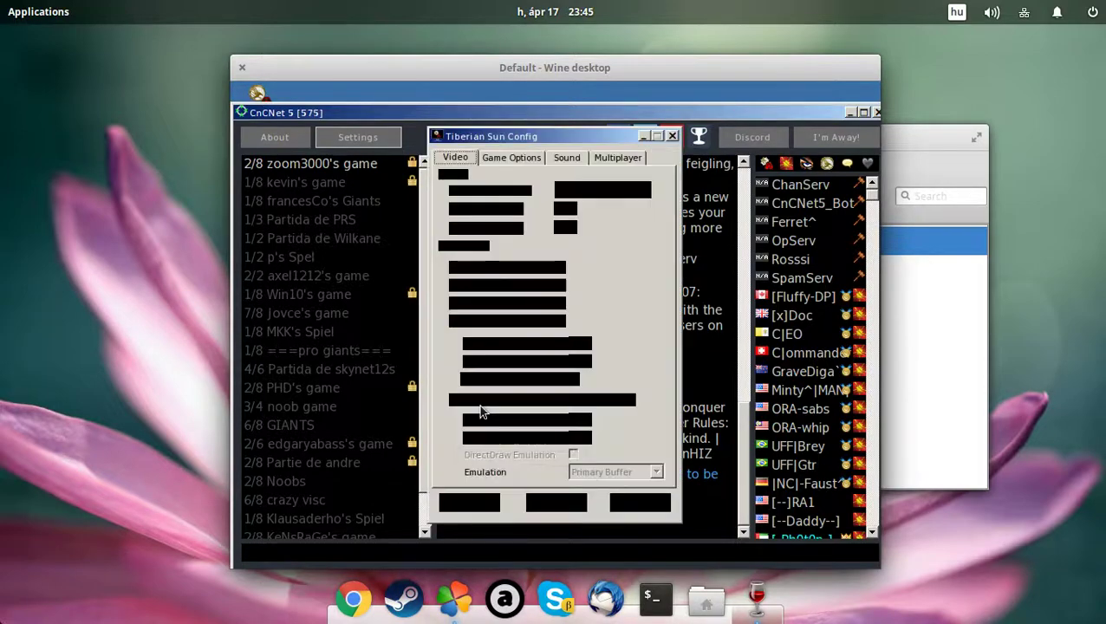
{"action": "left_click", "coordinate": [642, 190]}
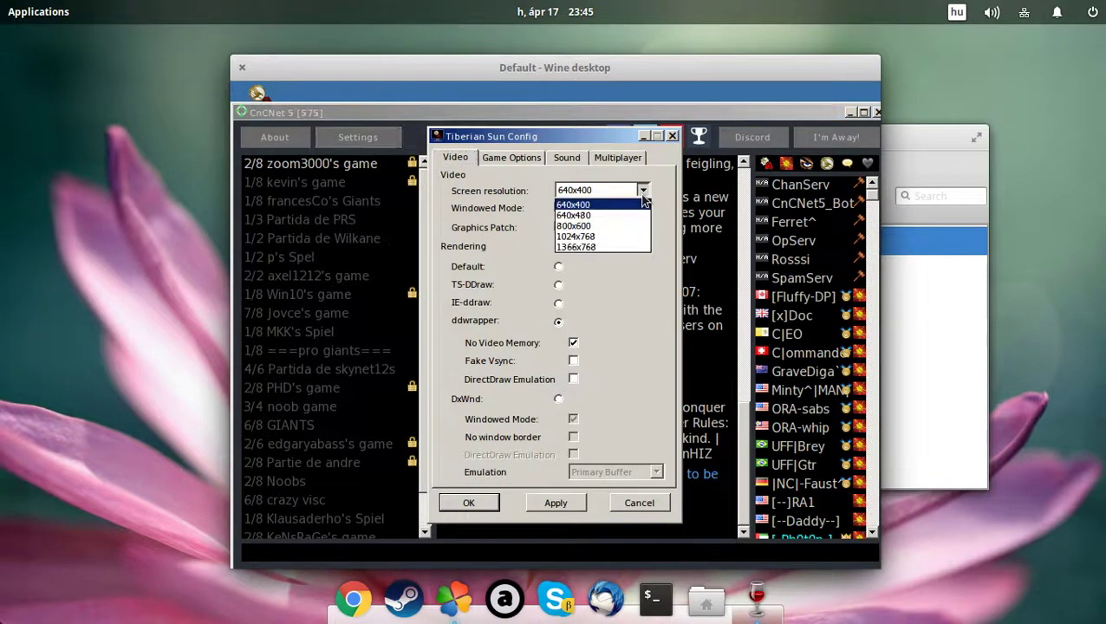
{"action": "left_click", "coordinate": [612, 228]}
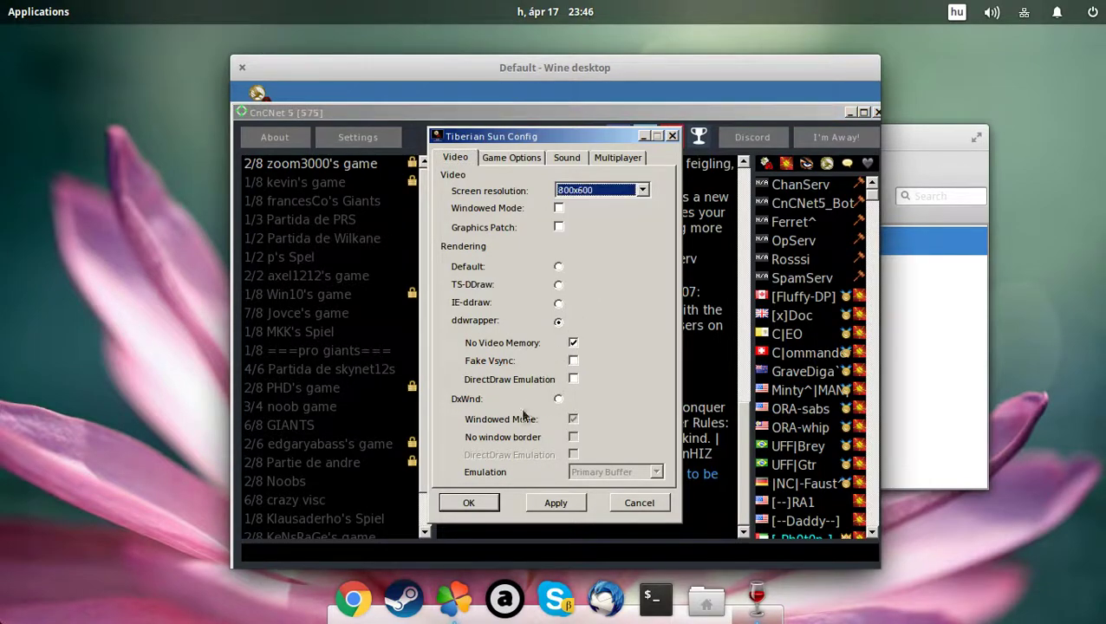
{"action": "left_click", "coordinate": [487, 502]}
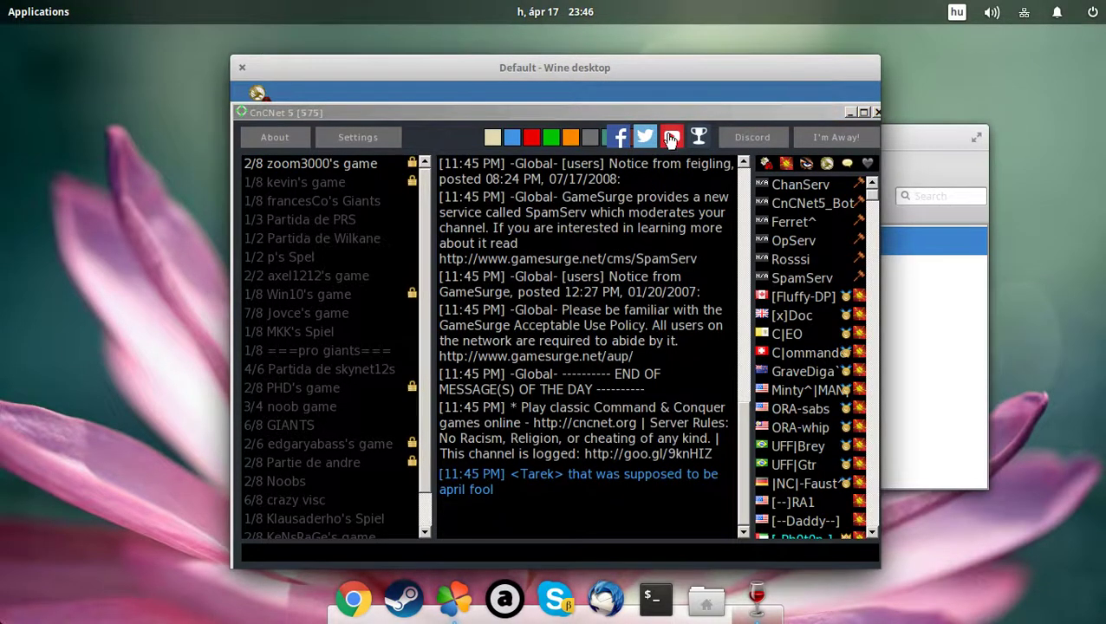
Reposition the lobby window to expose its lower controls and create a new game protected by a game password.
{"action": "left_click", "coordinate": [677, 110]}
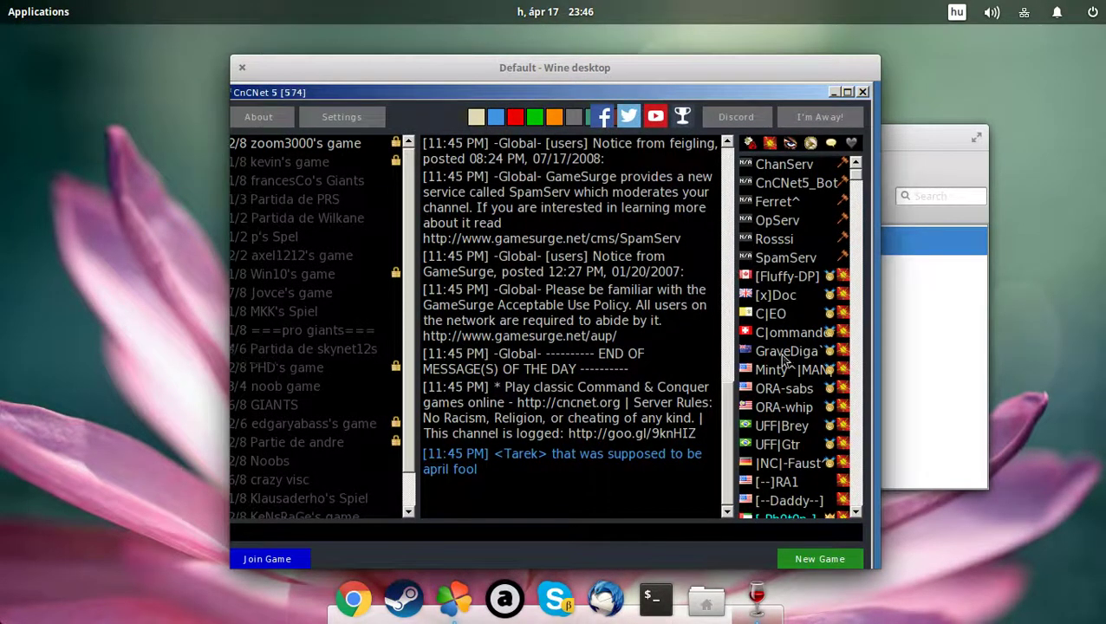
{"action": "left_click", "coordinate": [846, 560]}
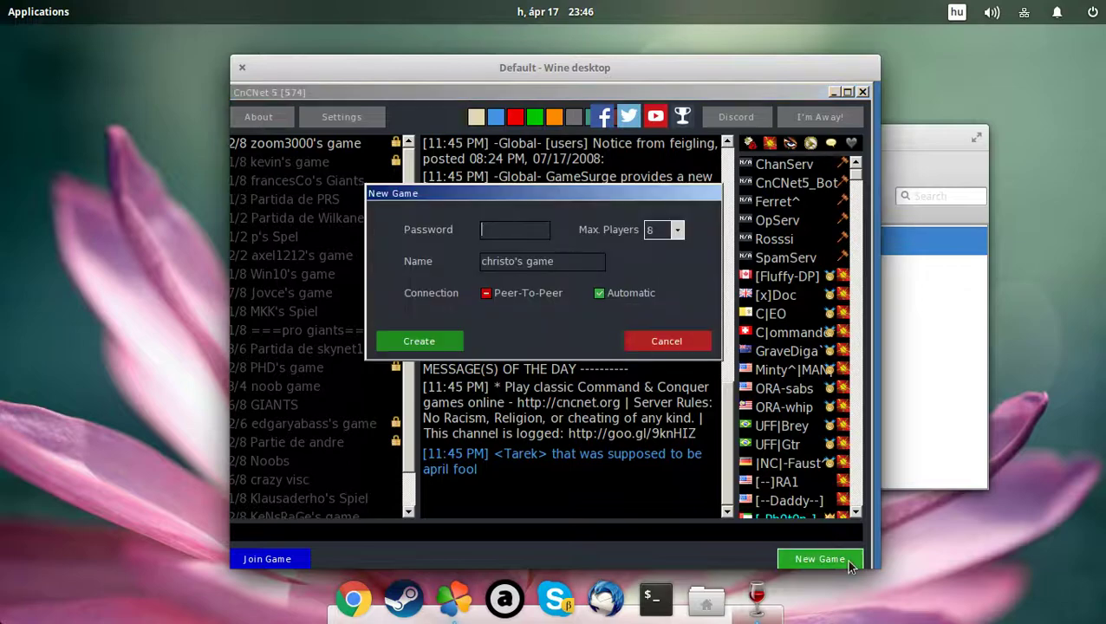
{"action": "type", "text": "q"}
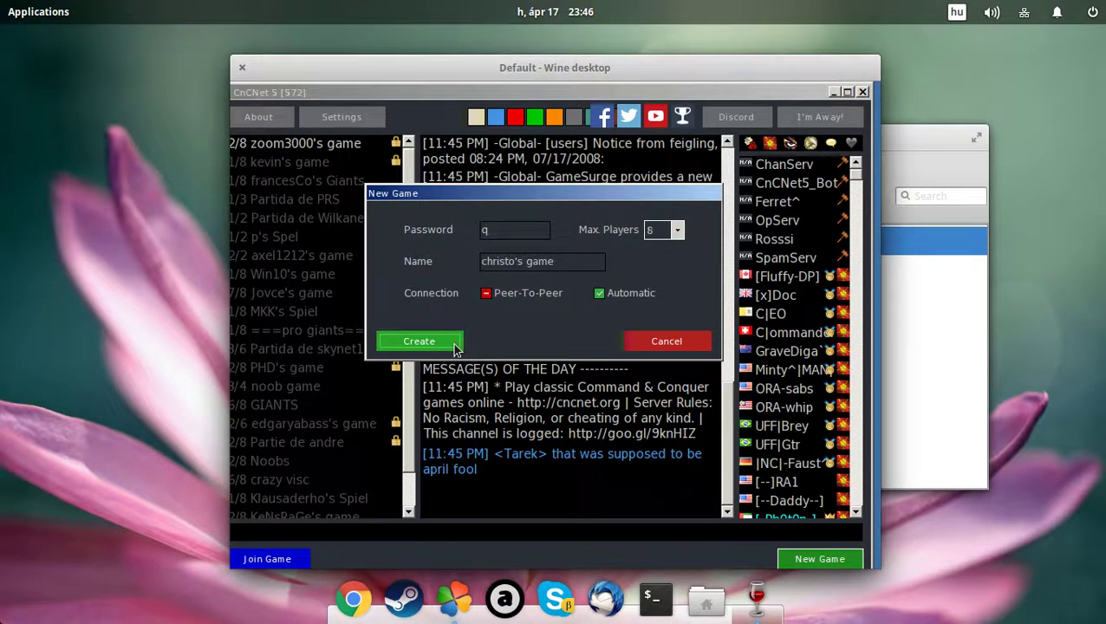
{"action": "left_click", "coordinate": [419, 341]}
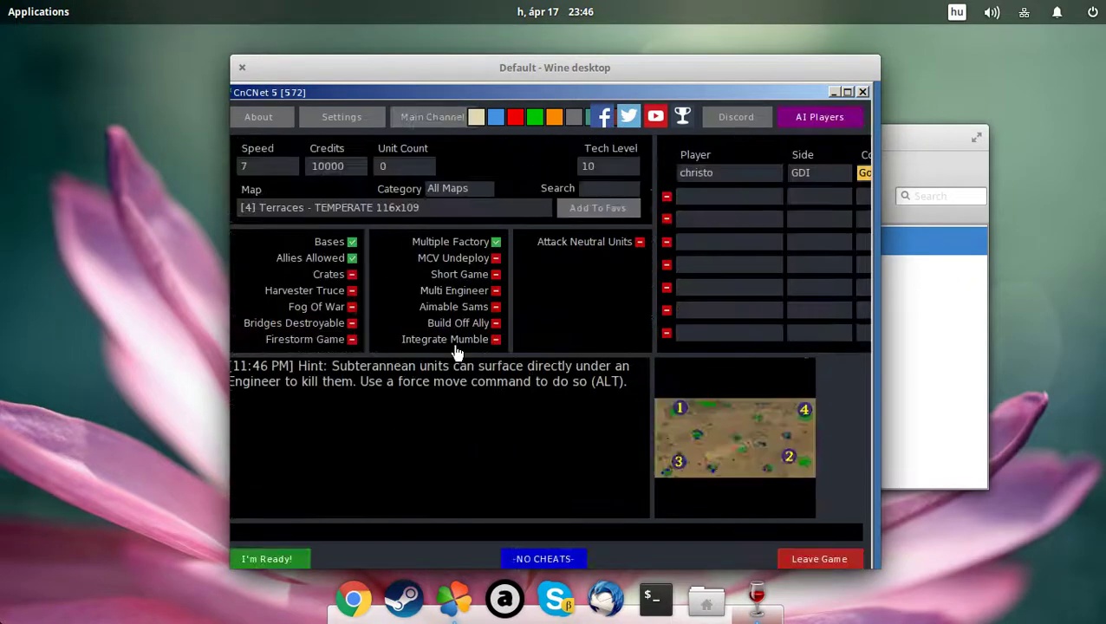
Add one Hard AI player with random side, start and team, and mark yourself ready to launch the match.
{"action": "left_click", "coordinate": [814, 117]}
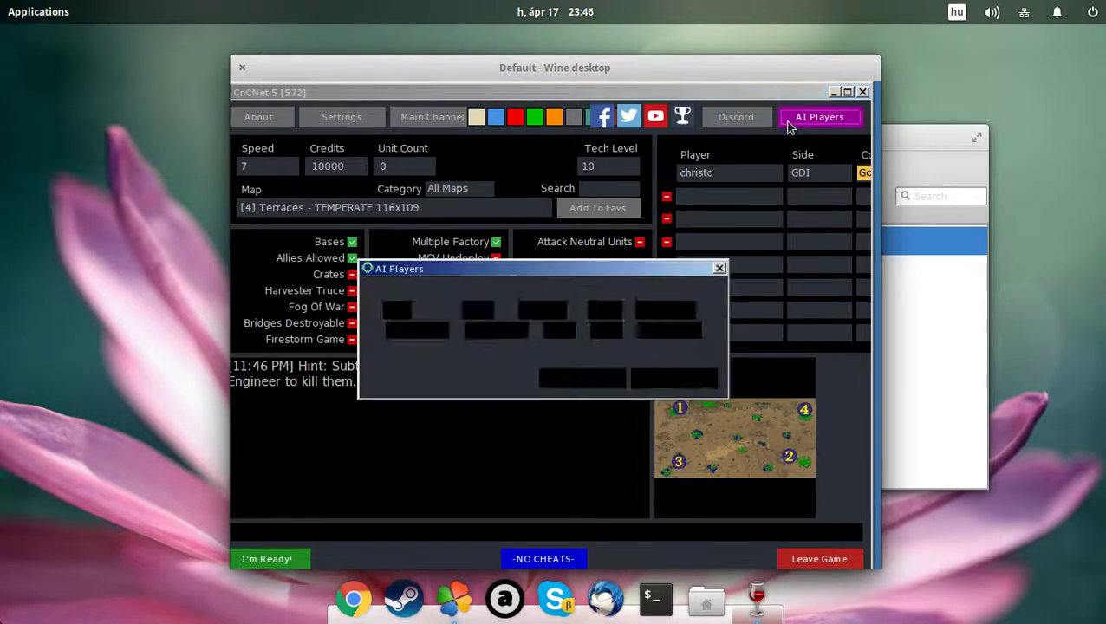
{"action": "left_click", "coordinate": [612, 384]}
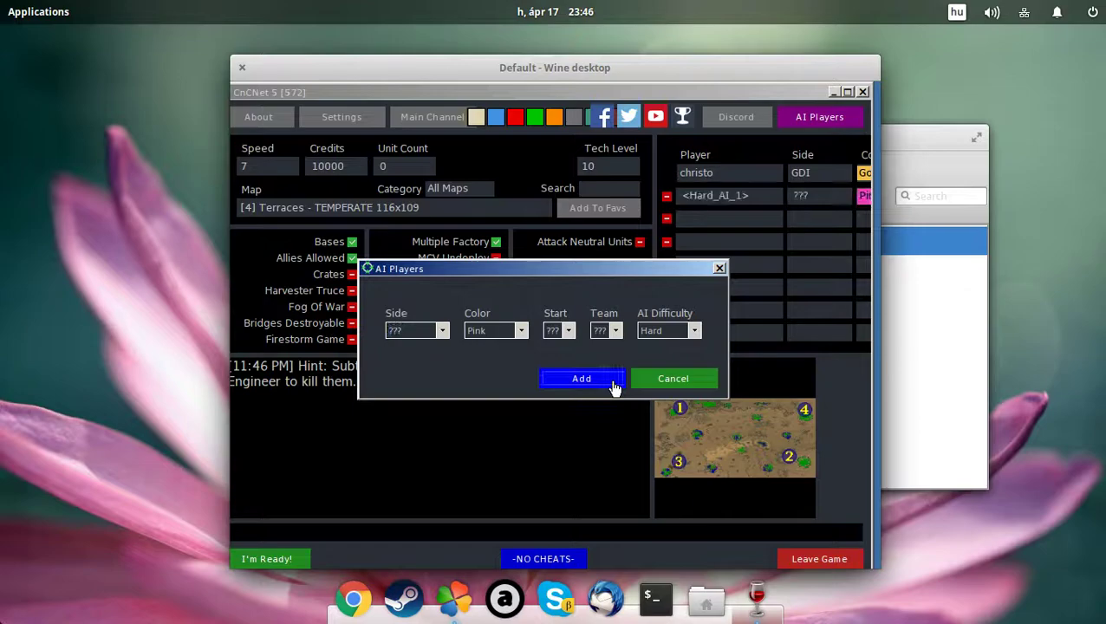
{"action": "left_click", "coordinate": [645, 384]}
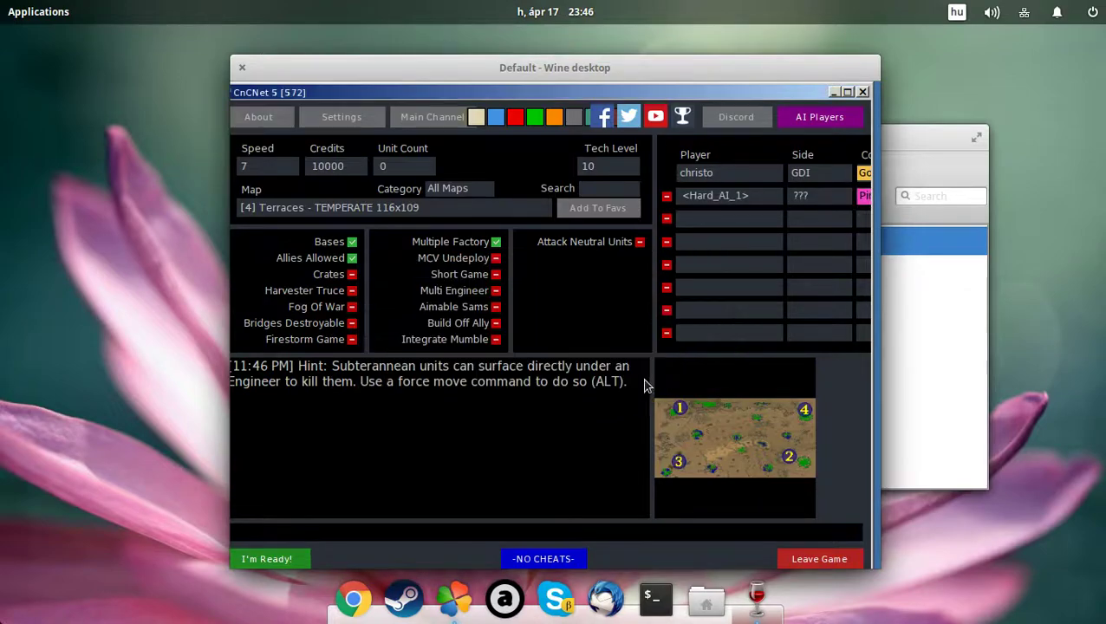
{"action": "left_click", "coordinate": [301, 564]}
{"action": "left_click", "coordinate": [302, 562]}
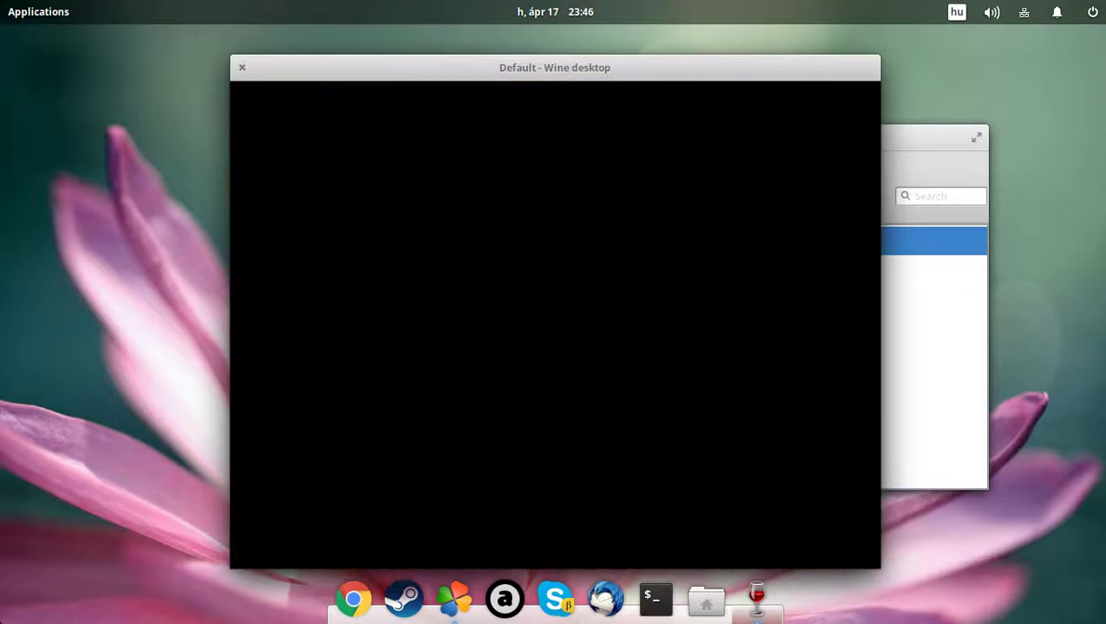
Deploy the starting construction vehicle, then build a GDI Power Plant and place it beside the construction yard.
{"action": "double_click", "coordinate": [488, 255]}
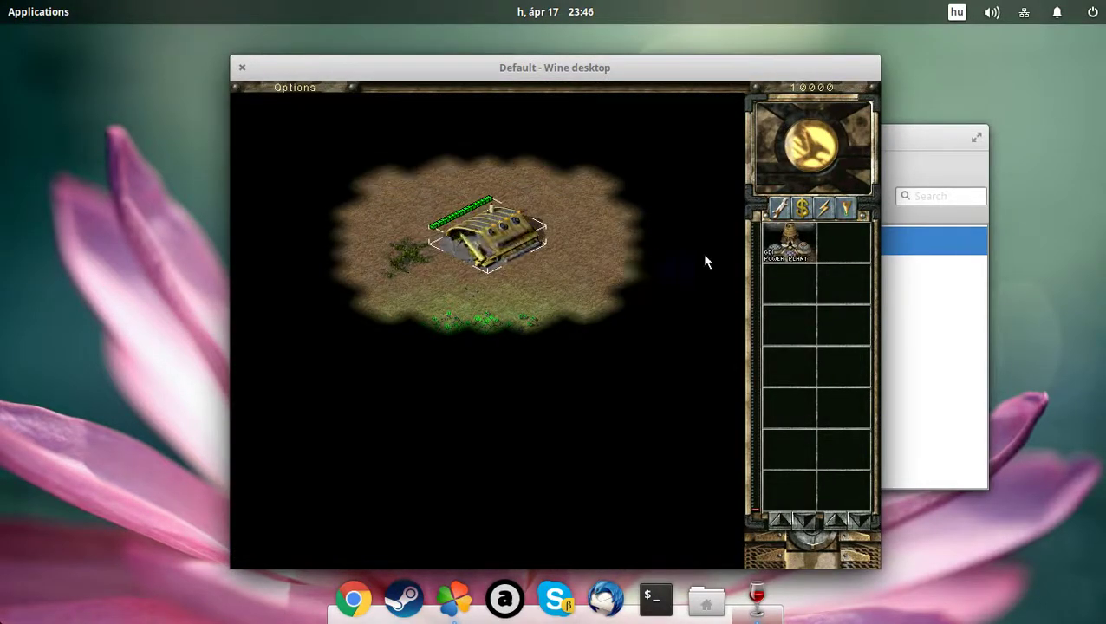
{"action": "left_click", "coordinate": [783, 247]}
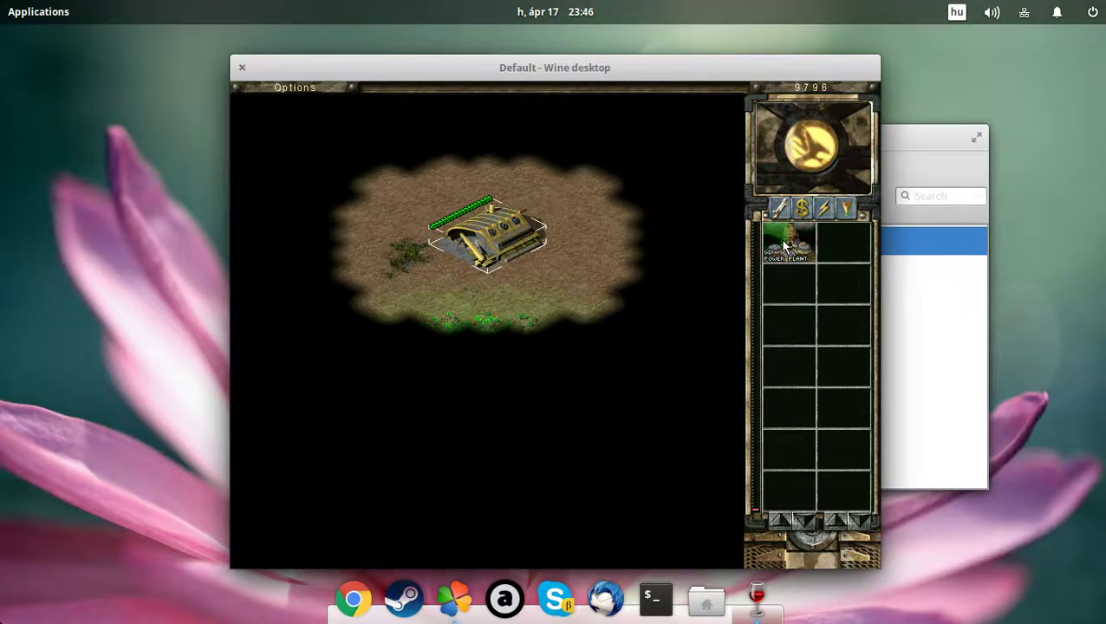
{"action": "left_click", "coordinate": [784, 246]}
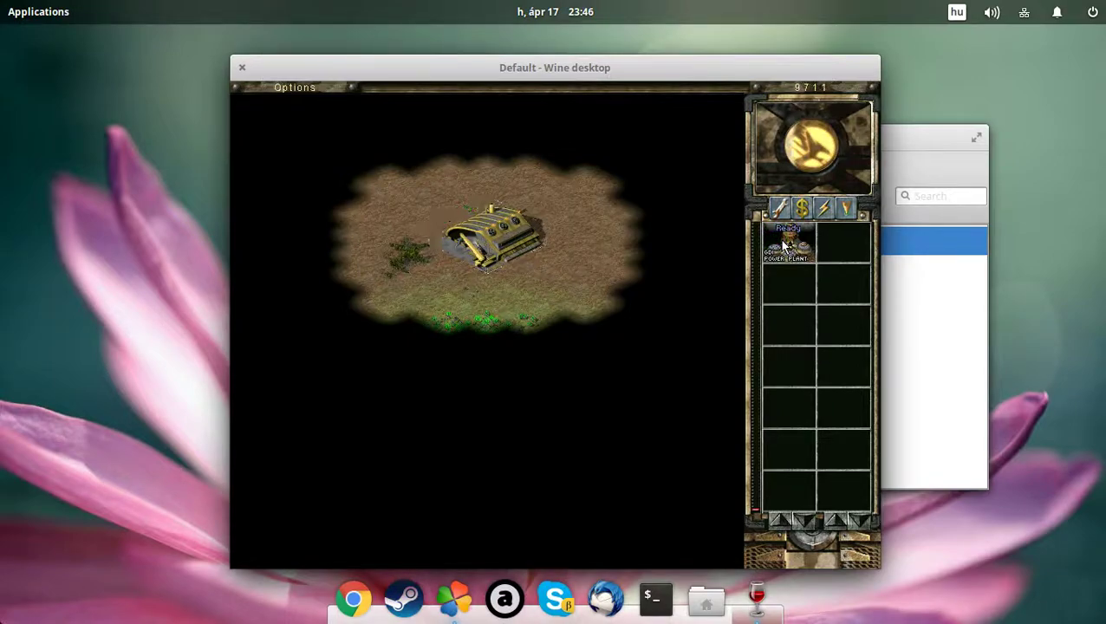
{"action": "left_click", "coordinate": [611, 214]}
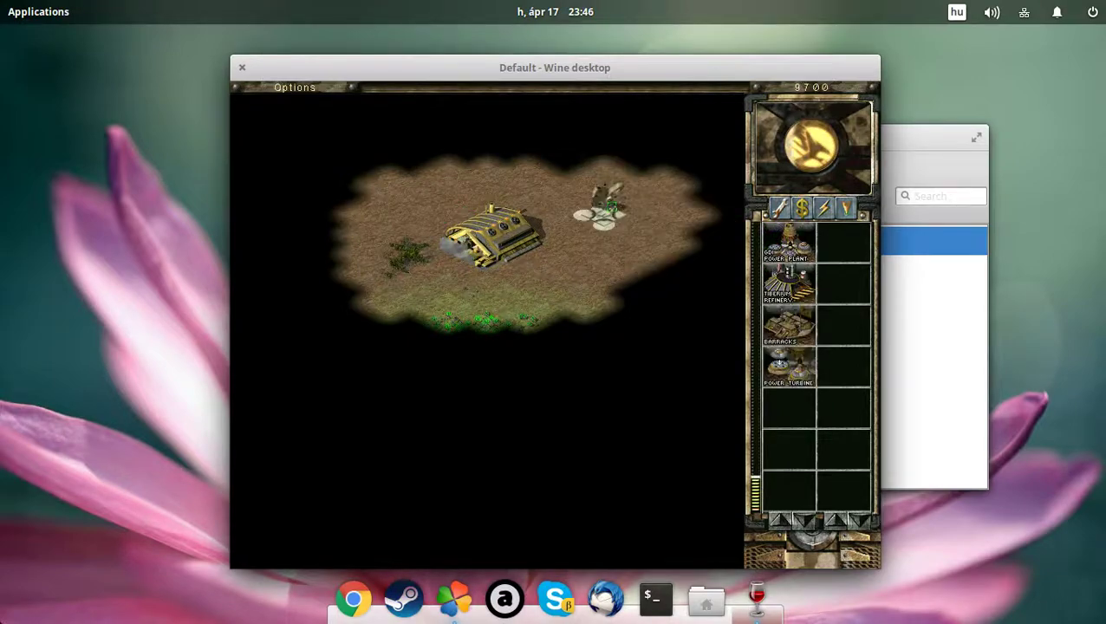
Build Barracks behind the construction yard, and start producing a Tiberium Refinery and a batch of Light Infantry.
{"action": "left_click", "coordinate": [771, 319]}
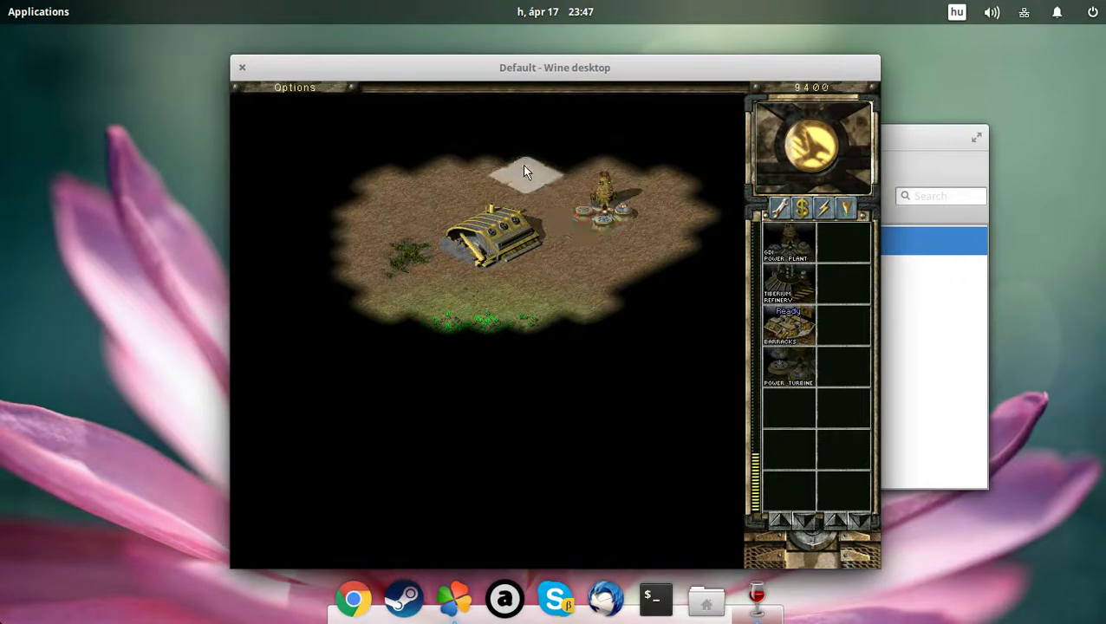
{"action": "left_click", "coordinate": [524, 166]}
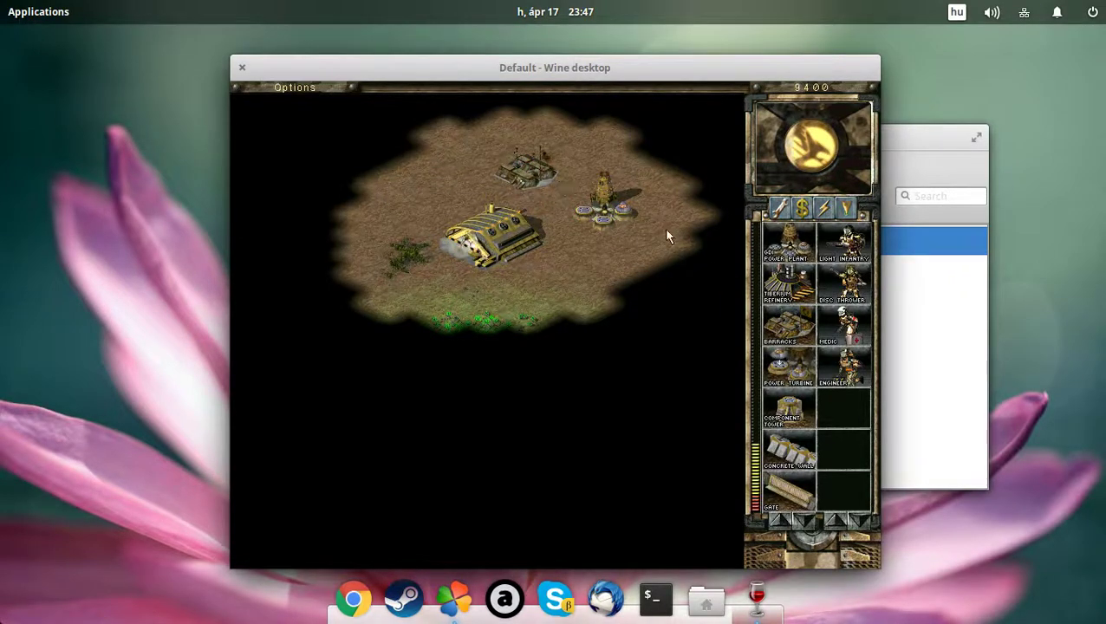
{"action": "left_click", "coordinate": [783, 285]}
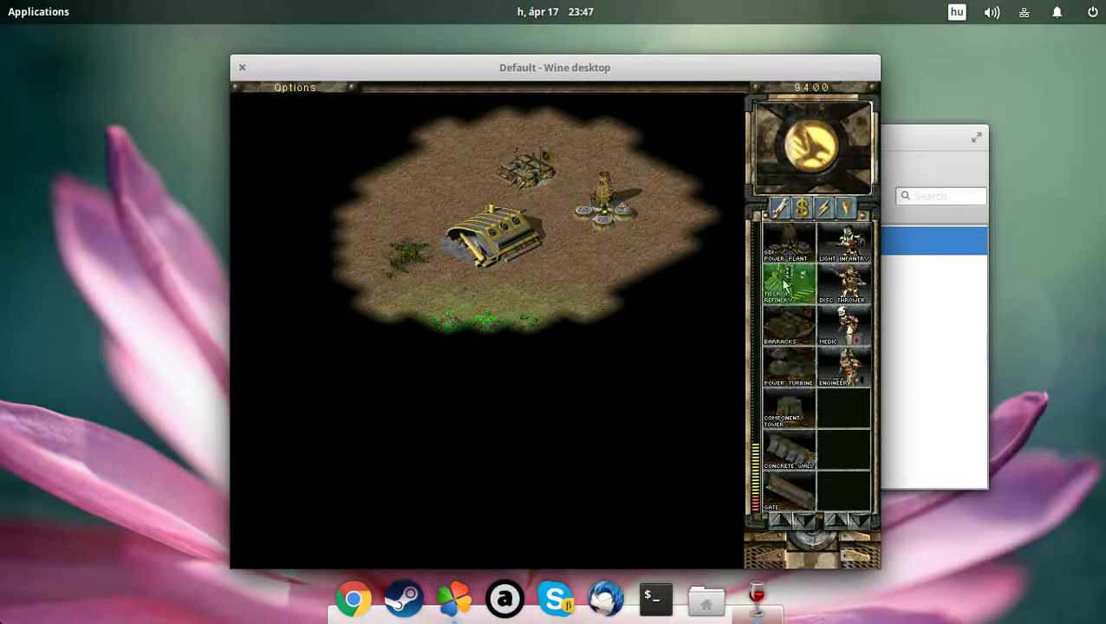
{"action": "left_click", "coordinate": [835, 245], "text": "shift"}
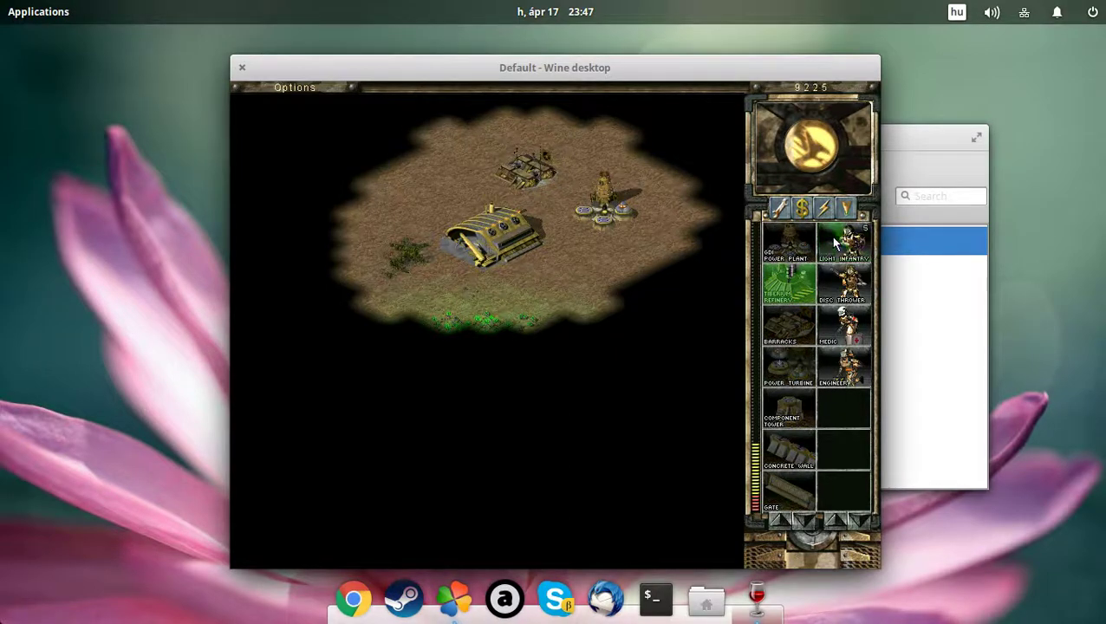
Select the trained light infantry, send them southeast into the unexplored area, and recentre the view on the base.
{"action": "left_click_drag", "start_coordinate": [644, 172], "coordinate": [494, 221]}
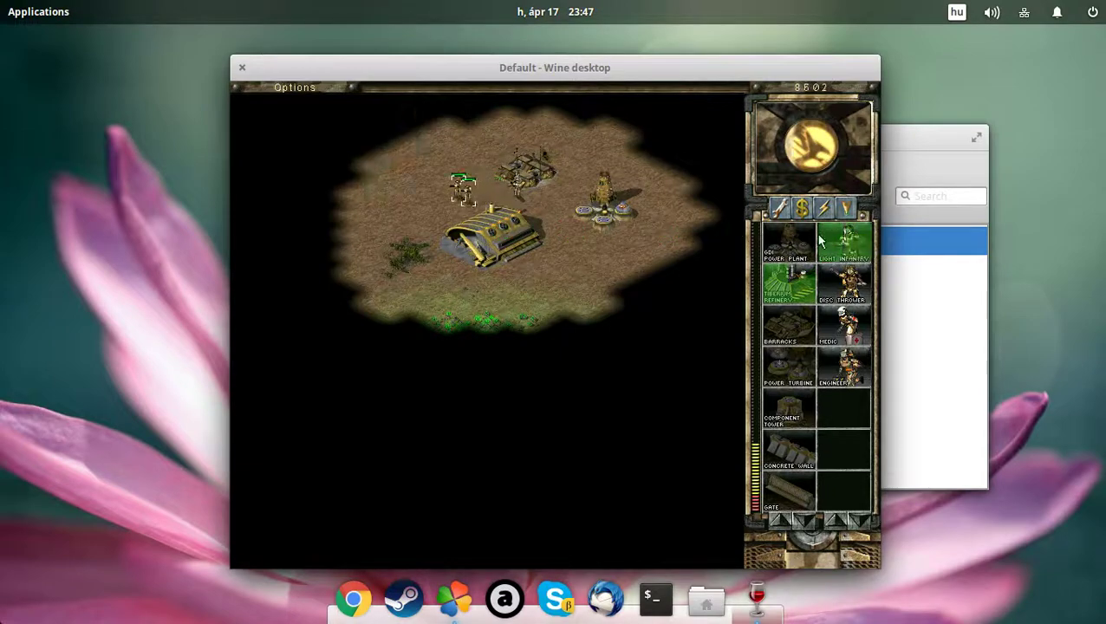
{"action": "mouse_move", "coordinate": [869, 241]}
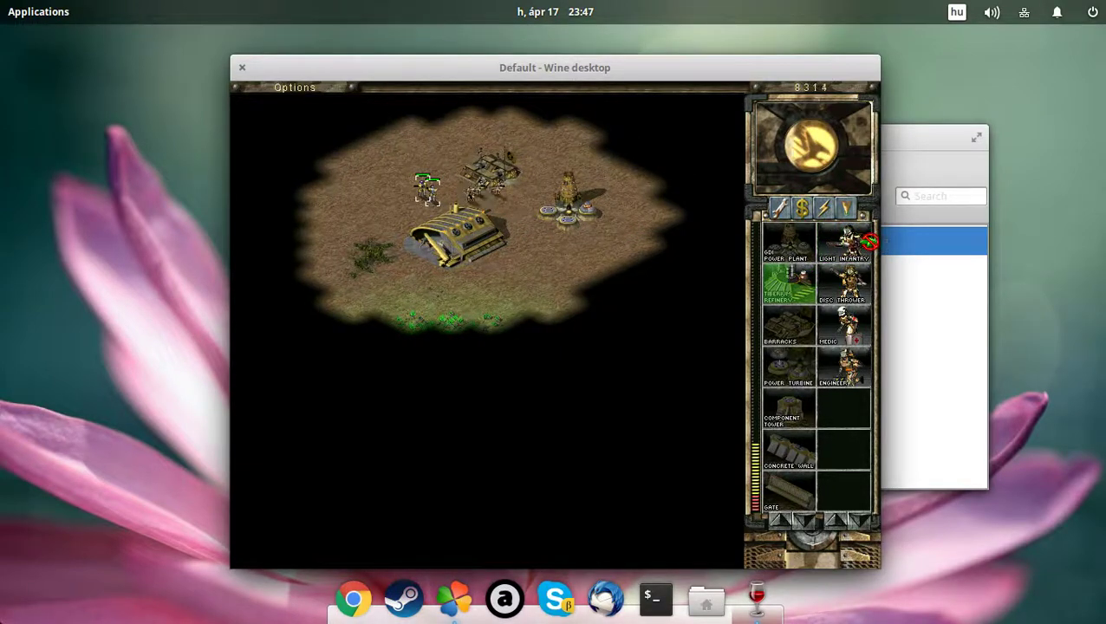
{"action": "left_click", "coordinate": [688, 492]}
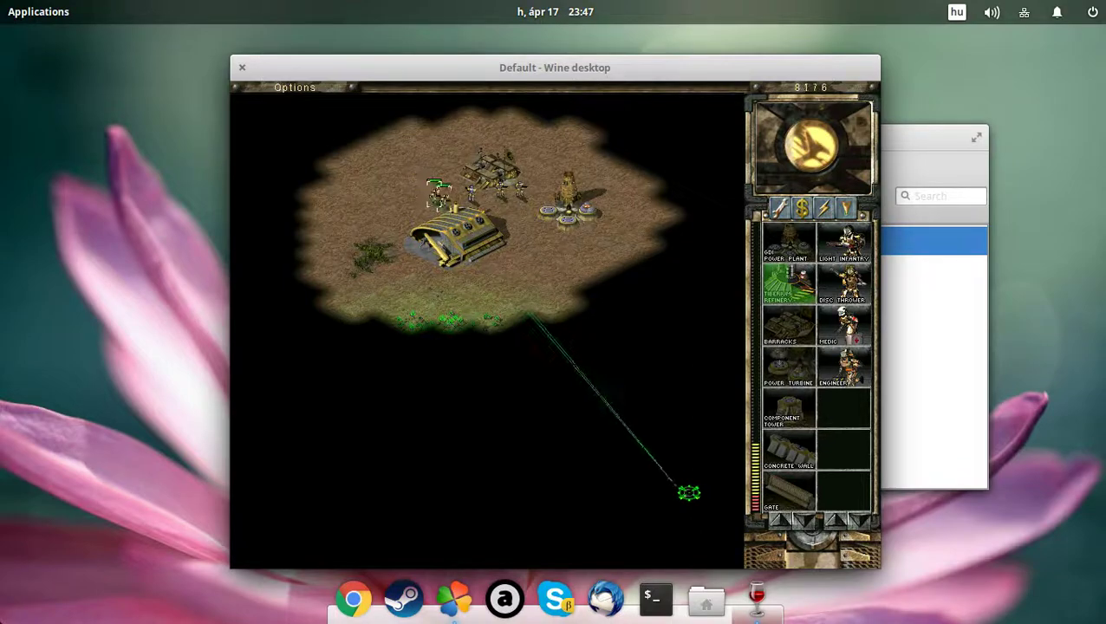
{"action": "mouse_move", "coordinate": [706, 565]}
{"action": "left_click", "coordinate": [694, 474]}
{"action": "key", "text": "h"}
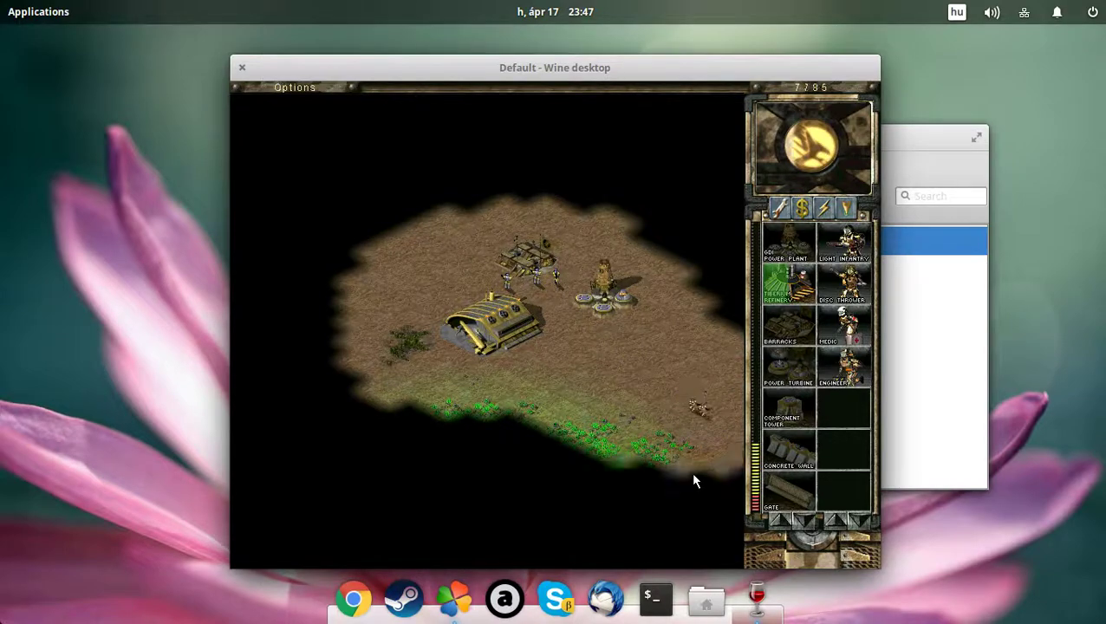
Abort the running mission and exit the CnCNet game lobby, confirming both.
{"action": "key", "text": "Escape"}
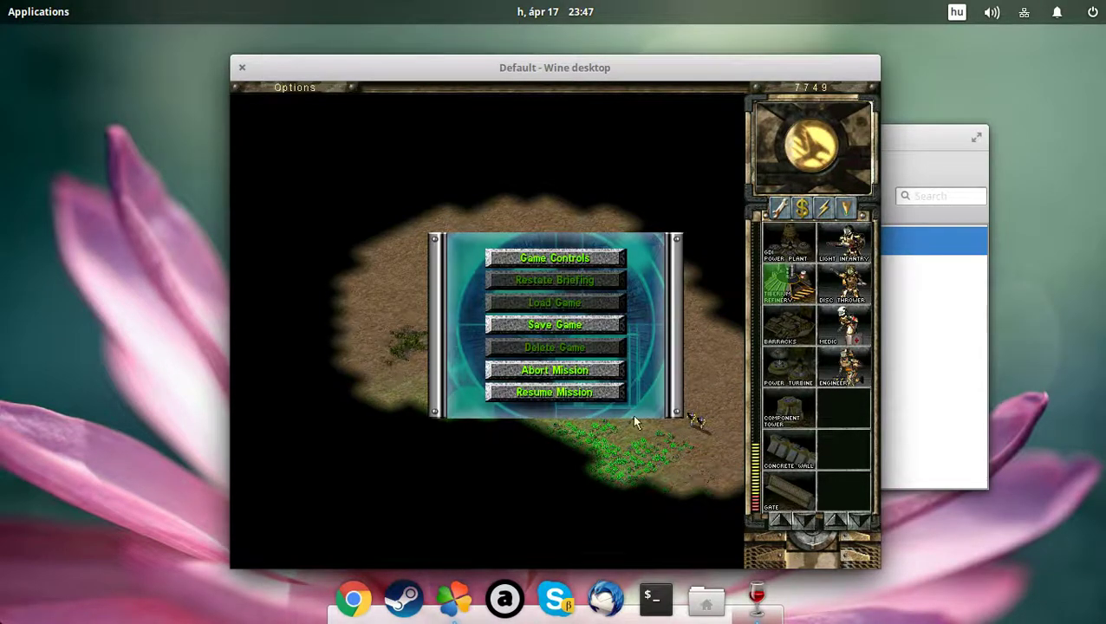
{"action": "left_click", "coordinate": [607, 371]}
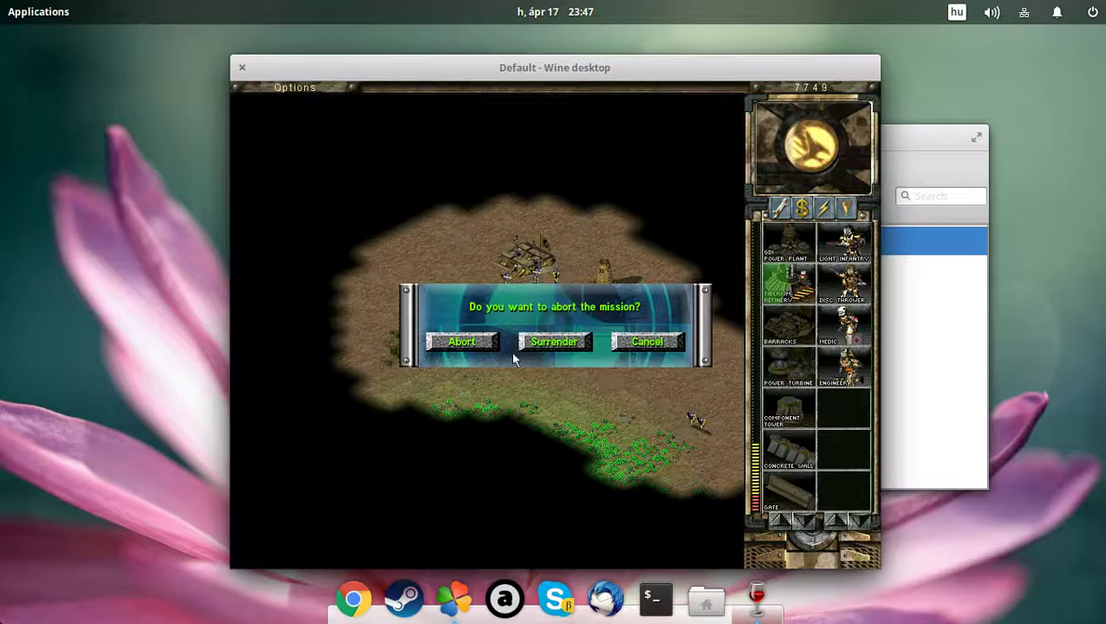
{"action": "left_click", "coordinate": [487, 347]}
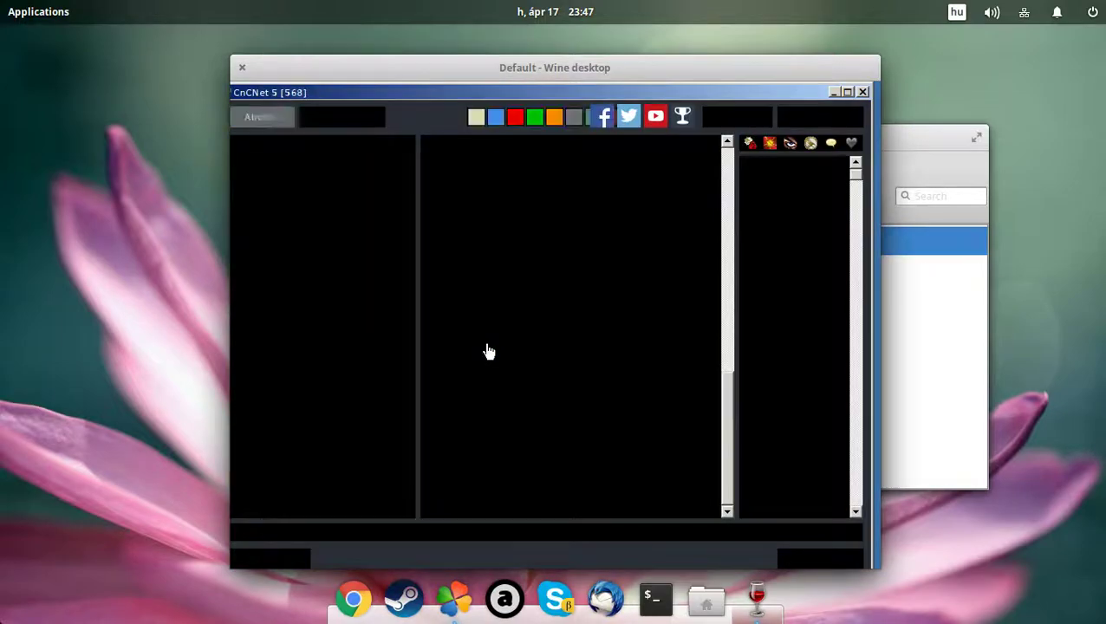
{"action": "left_click", "coordinate": [862, 93]}
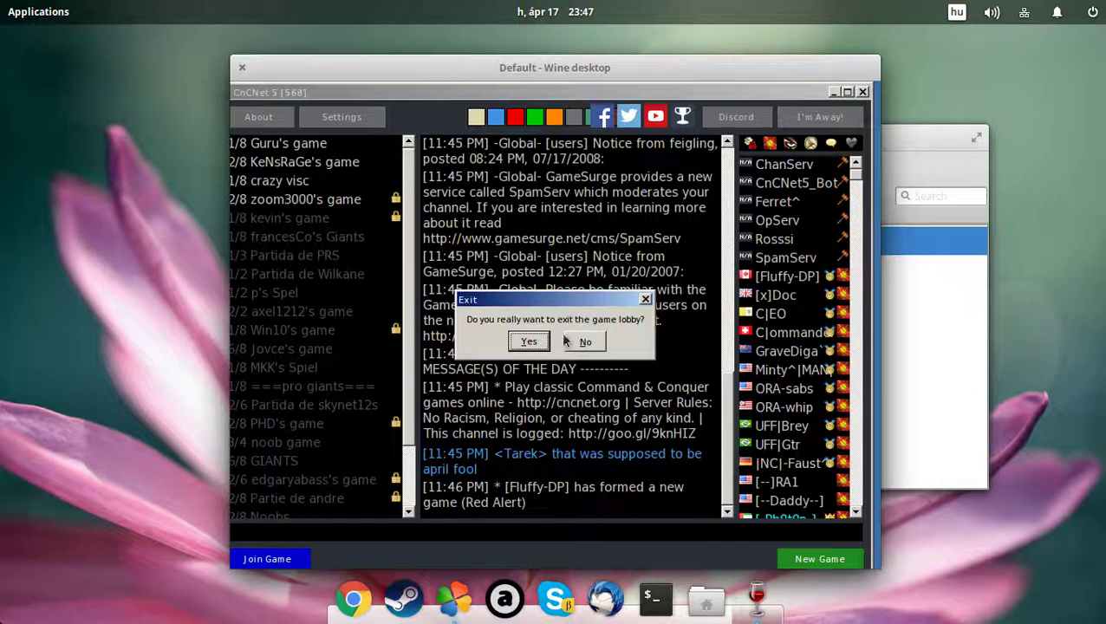
{"action": "left_click", "coordinate": [529, 342]}
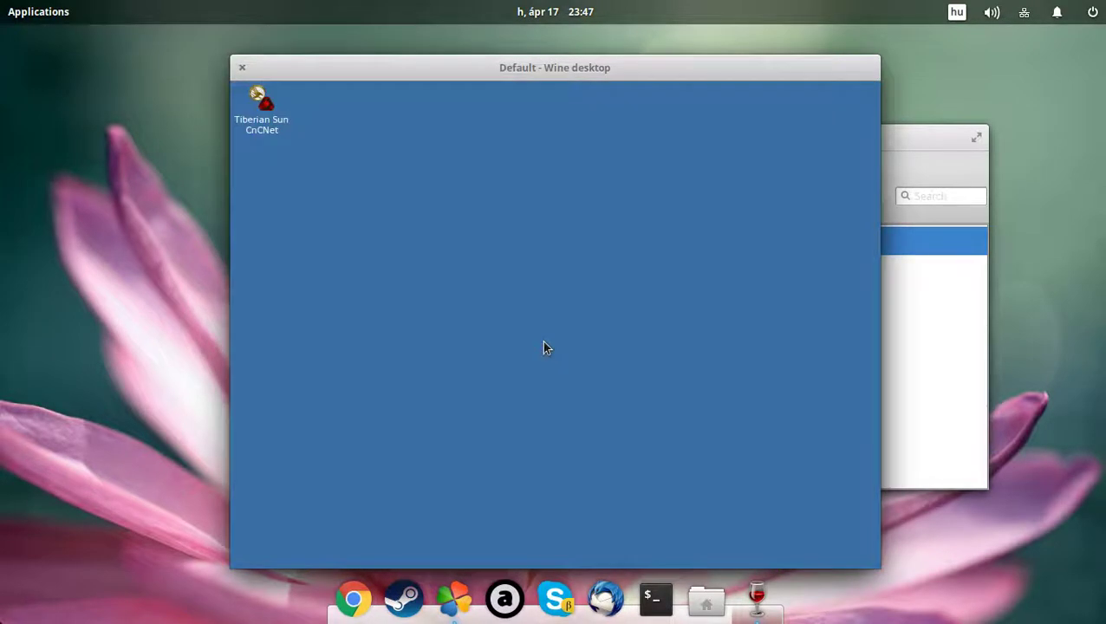